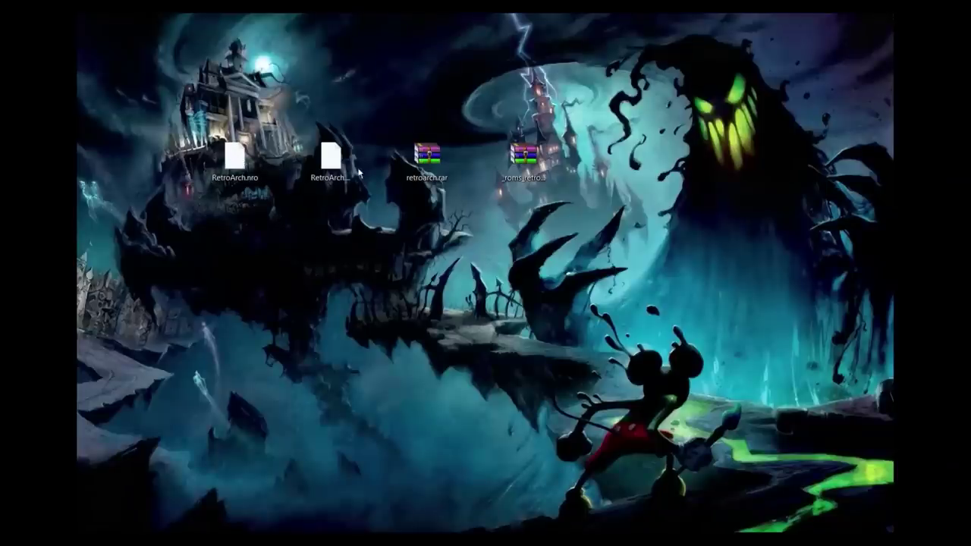
# - Open the retroarch folder on the desktop, look over its subfolders and configuration files, and close it
pyautogui.click(331, 161)
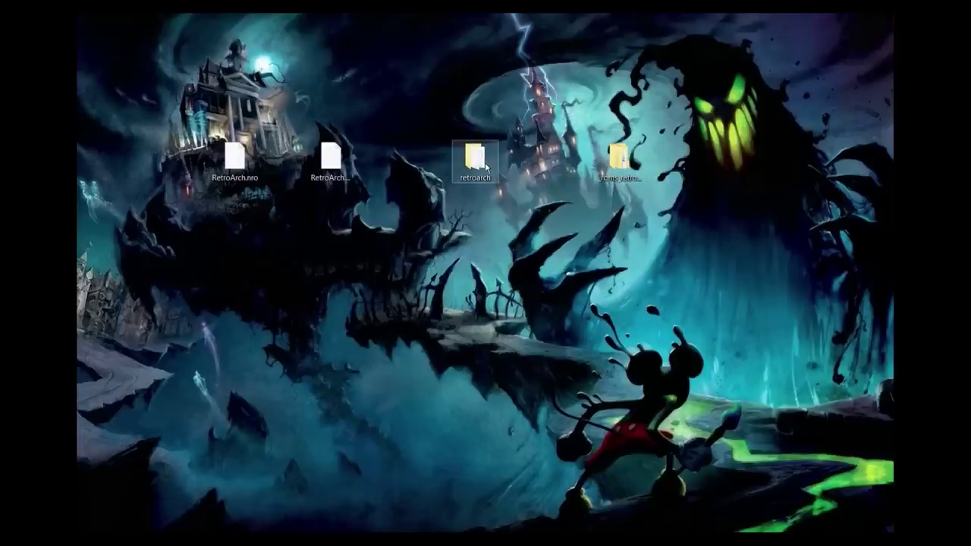
pyautogui.doubleClick(475, 160)
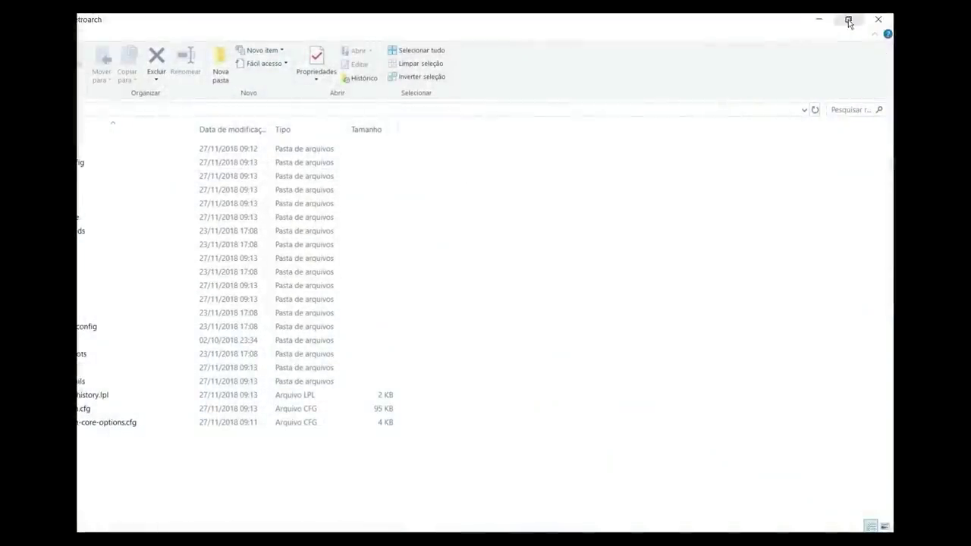
pyautogui.click(849, 21)
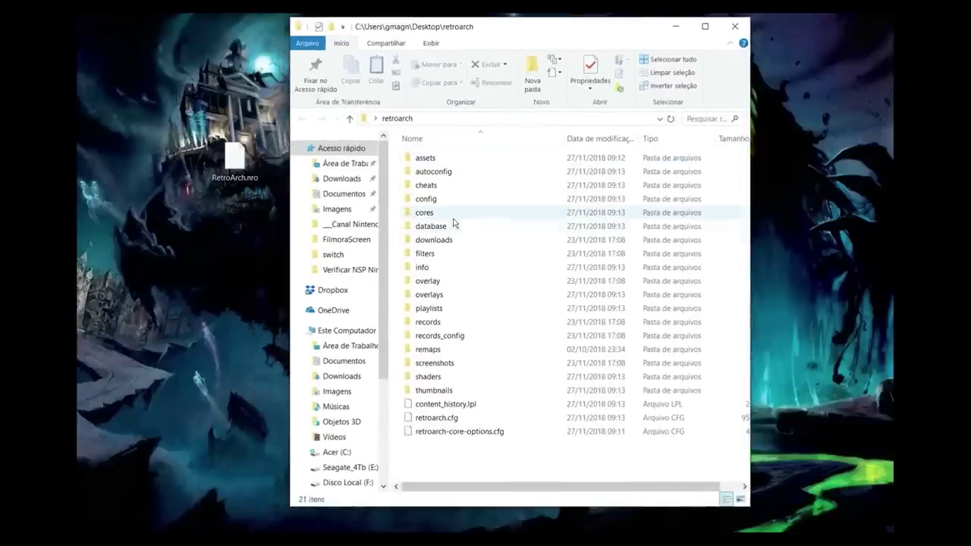
pyautogui.click(737, 27)
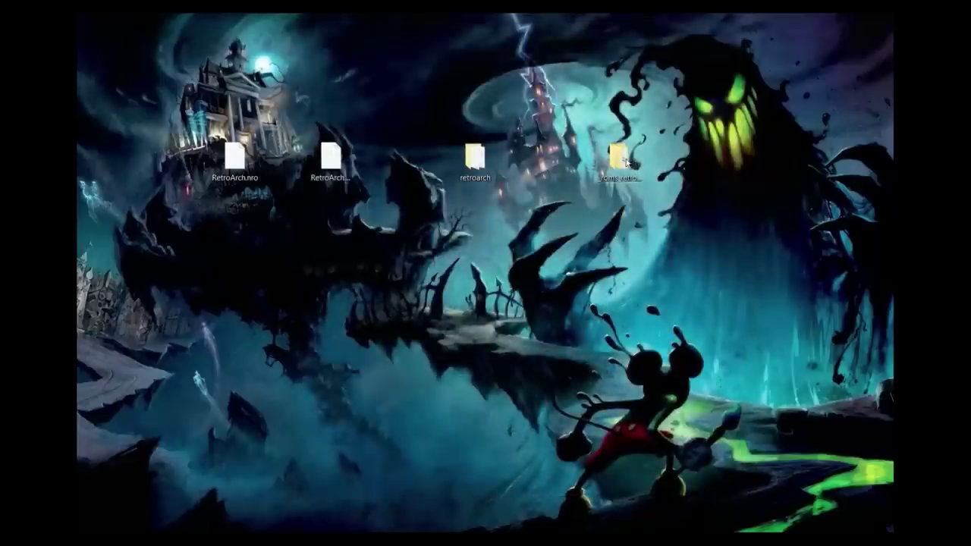
# - Open the _roms_retroarch folder, glance into its Arcade and Atari - 2600 subfolders, and widen the window
pyautogui.doubleClick(644, 162)
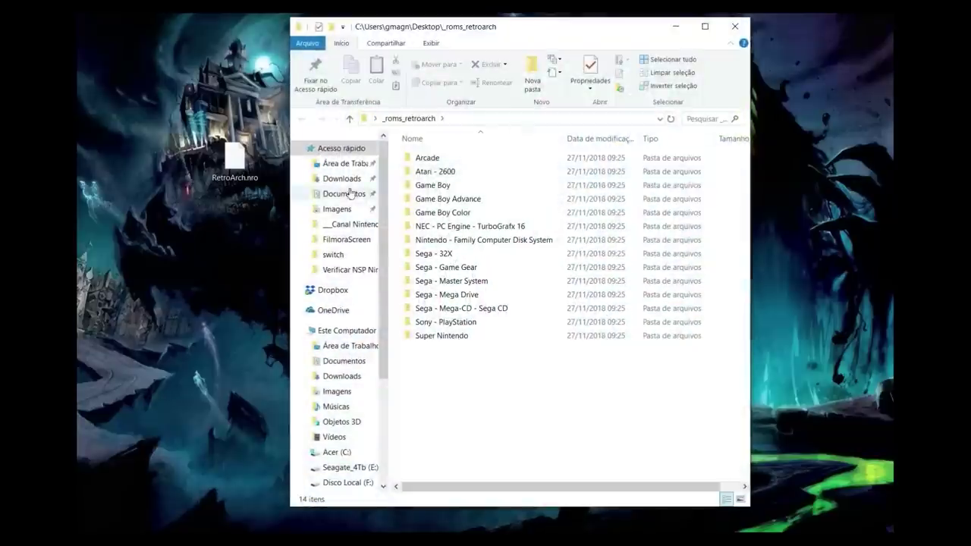
pyautogui.doubleClick(427, 158)
pyautogui.click(349, 118)
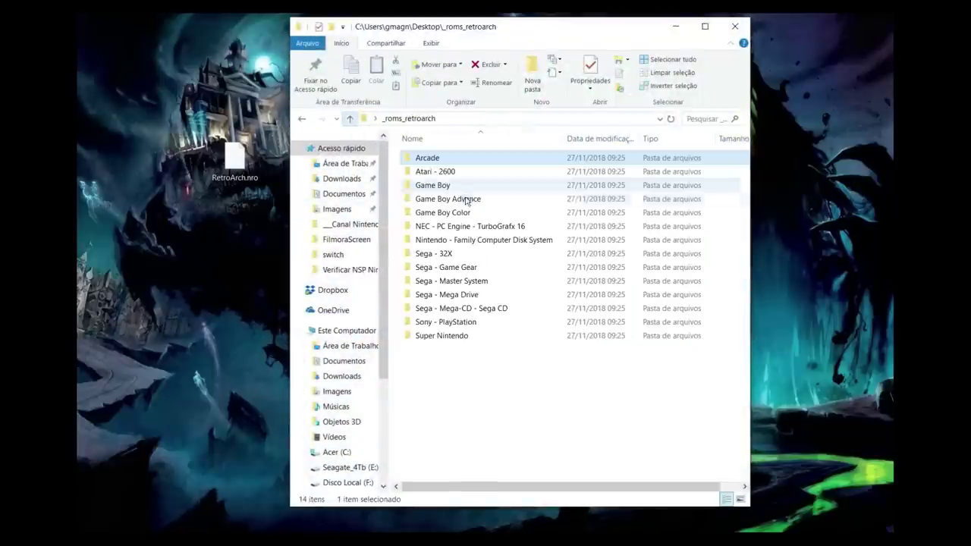
pyautogui.doubleClick(439, 175)
pyautogui.click(349, 119)
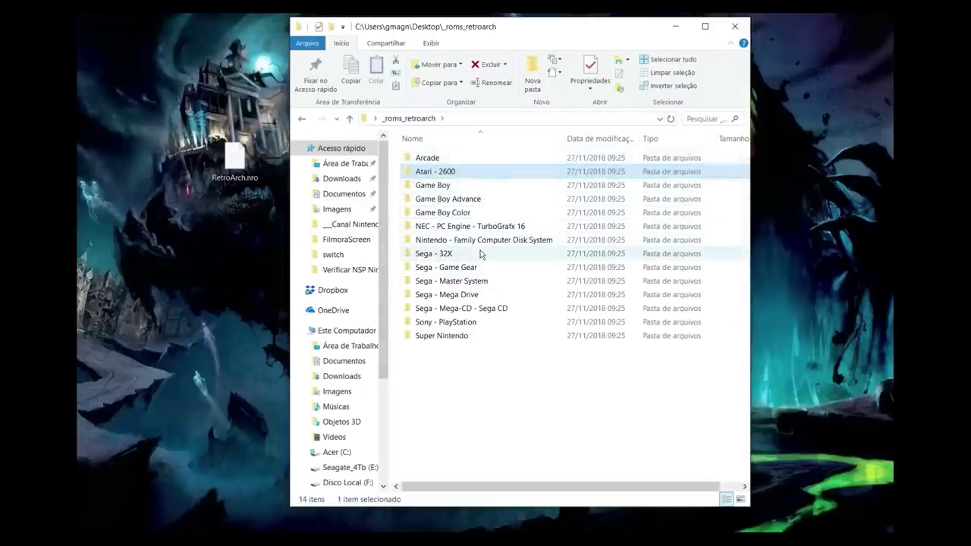
pyautogui.moveTo(792, 245); pyautogui.dragTo(870, 245)
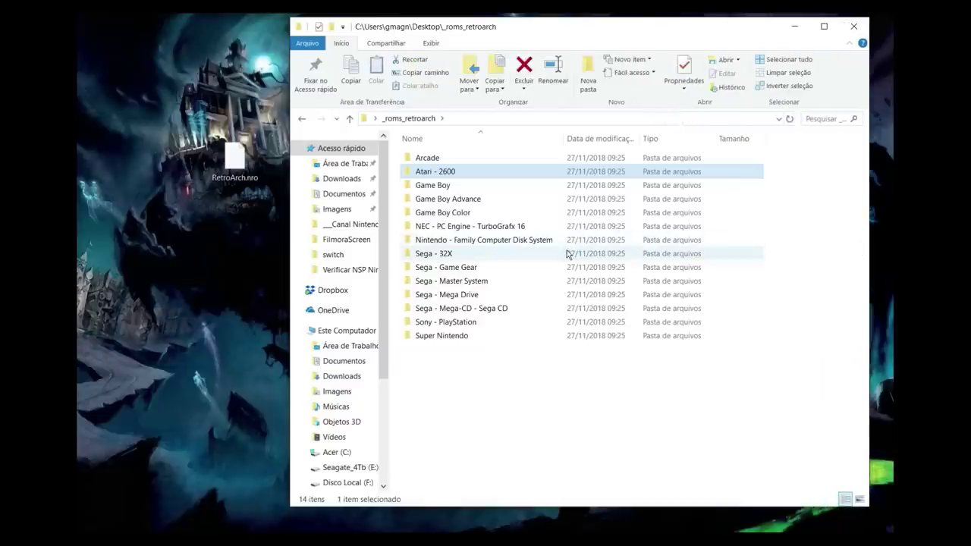
# - Examine the ROM files stored in the Arcade and Atari - 2600 folders, returning to _roms_retroarch after each
pyautogui.click(447, 157)
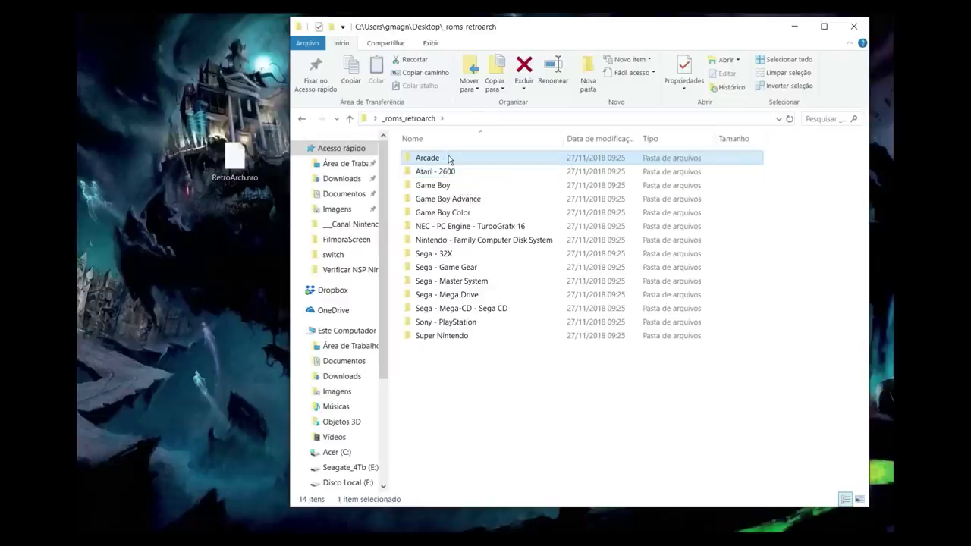
pyautogui.doubleClick(448, 158)
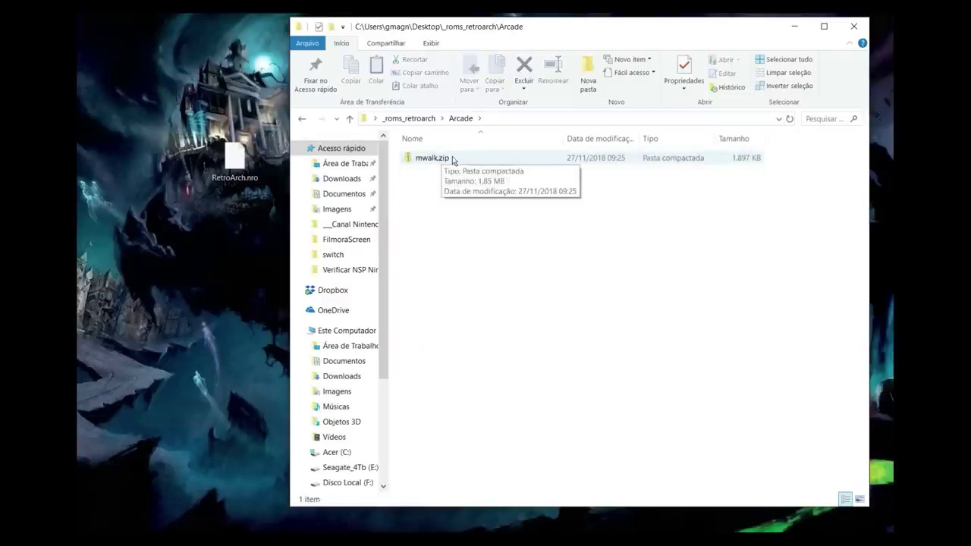
pyautogui.click(410, 118)
pyautogui.click(454, 172)
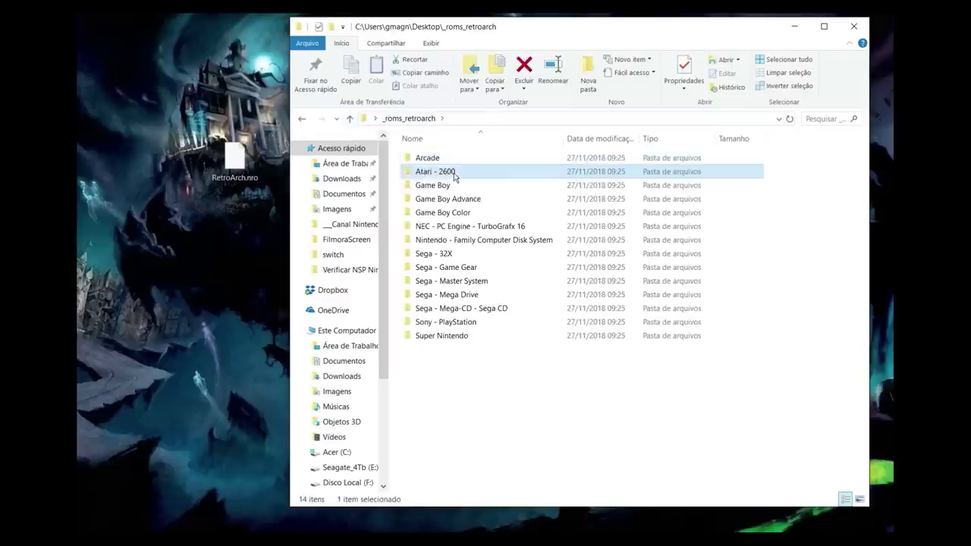
pyautogui.doubleClick(454, 173)
pyautogui.click(349, 118)
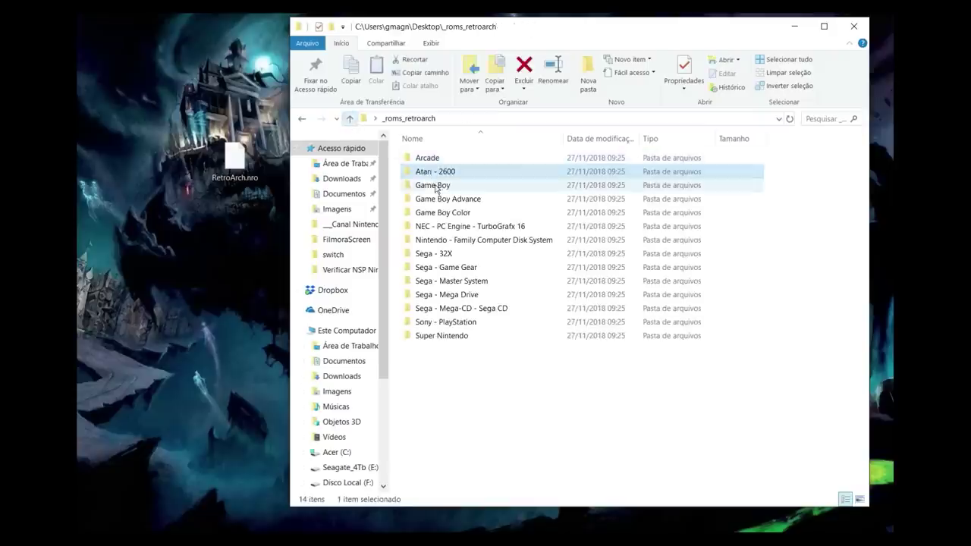
# - Examine the ROM file formats in the Game Boy, Game Boy Advance and Game Boy Color folders
pyautogui.doubleClick(435, 186)
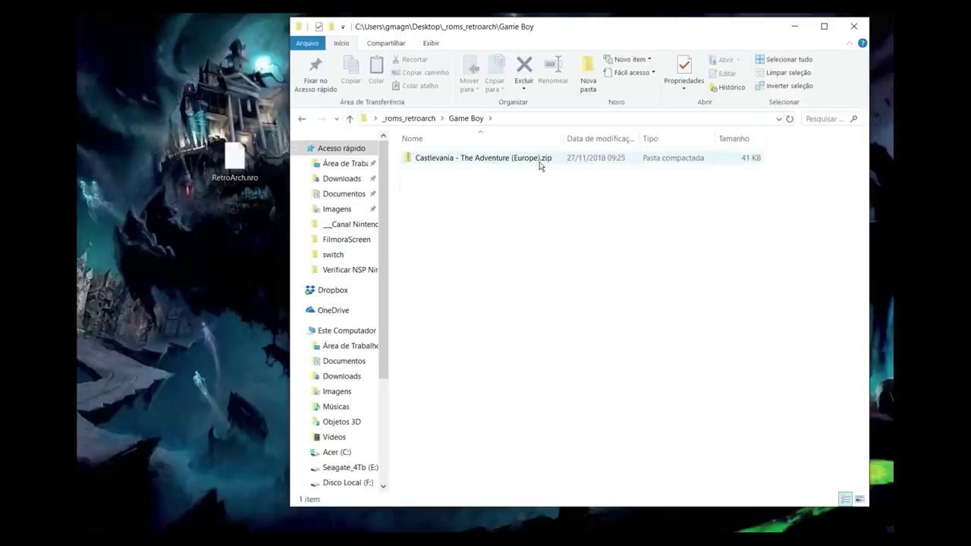
pyautogui.click(349, 118)
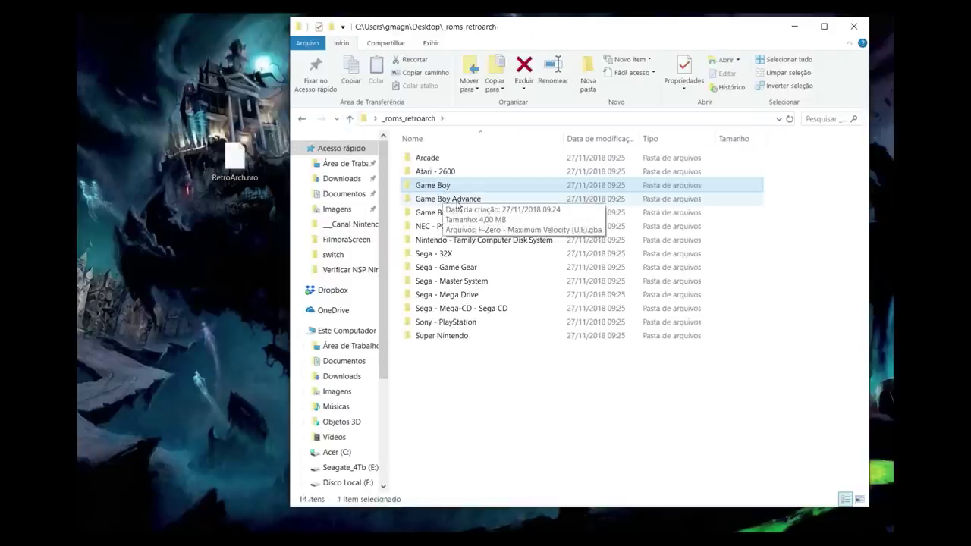
pyautogui.doubleClick(457, 202)
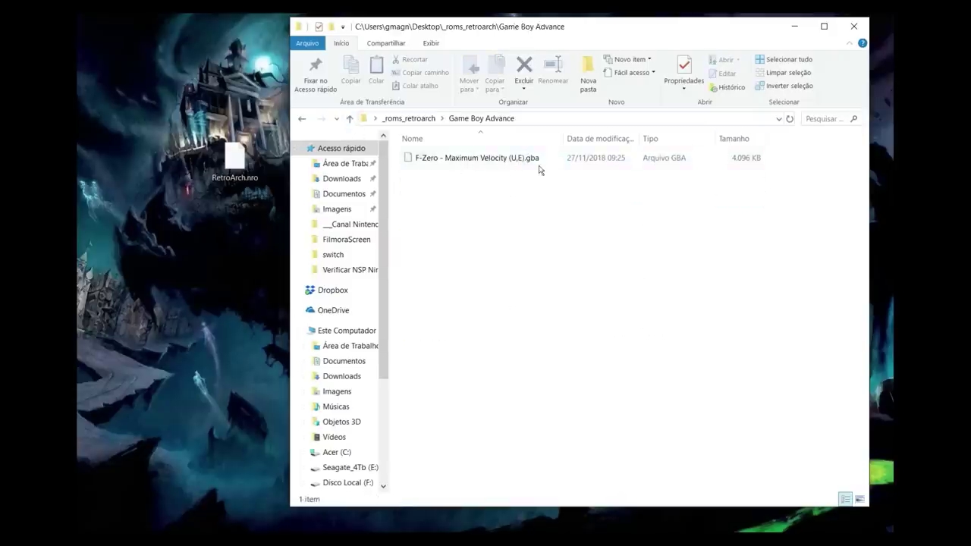
pyautogui.click(349, 118)
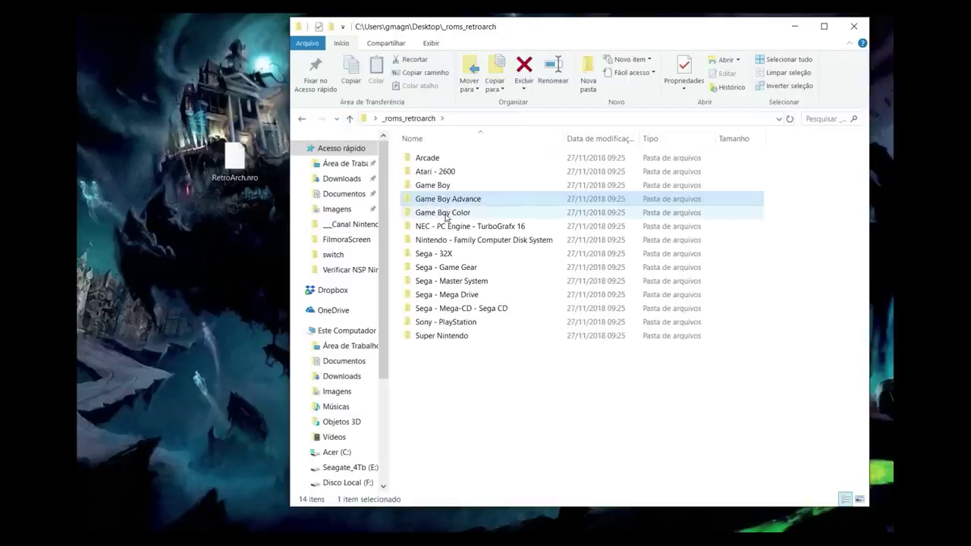
pyautogui.doubleClick(450, 215)
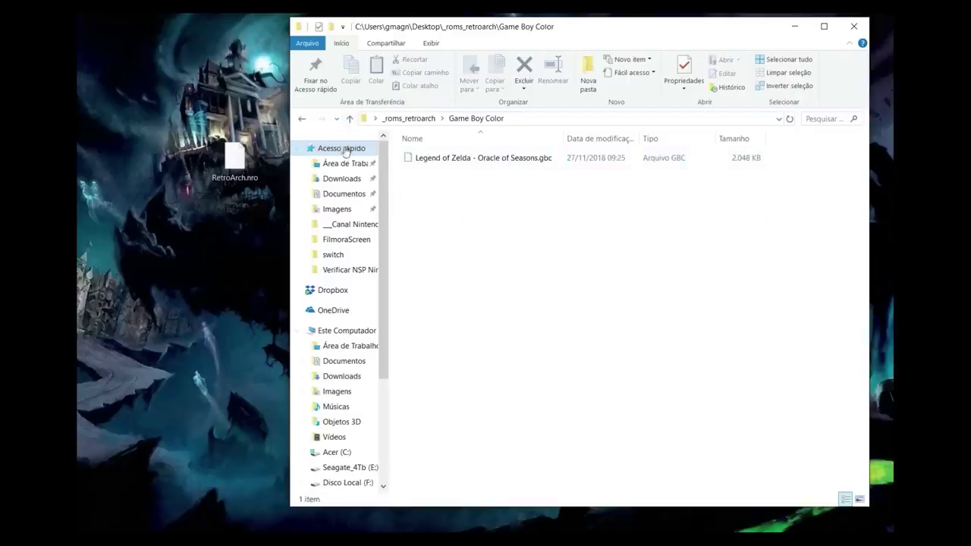
pyautogui.click(349, 120)
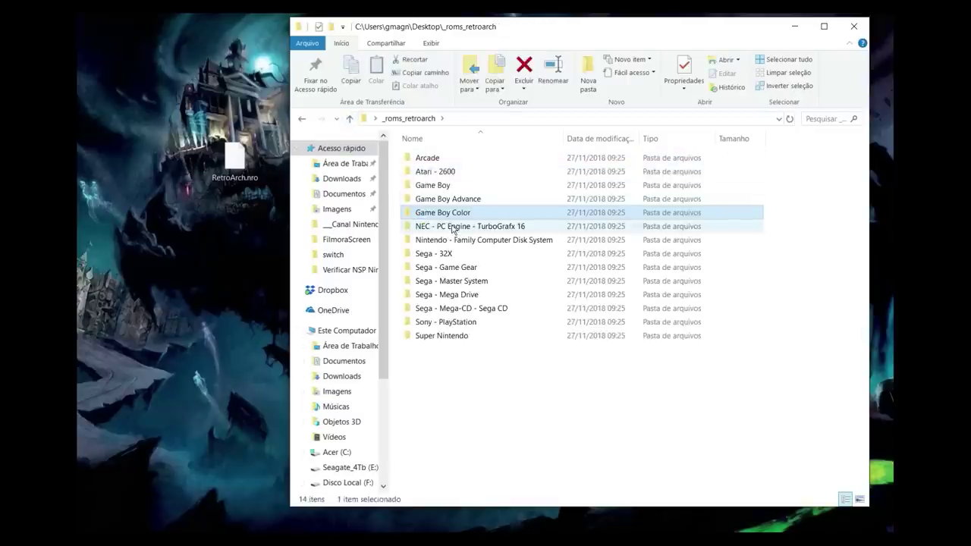
# - Examine the game files in the NEC - PC Engine - TurboGrafx 16 and Nintendo - Family Computer Disk System folders
pyautogui.doubleClick(472, 228)
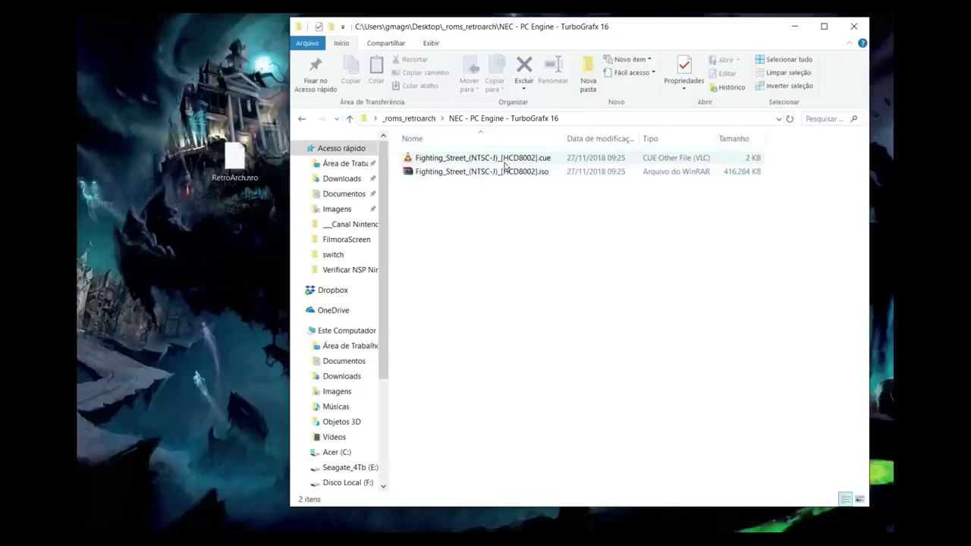
pyautogui.click(349, 119)
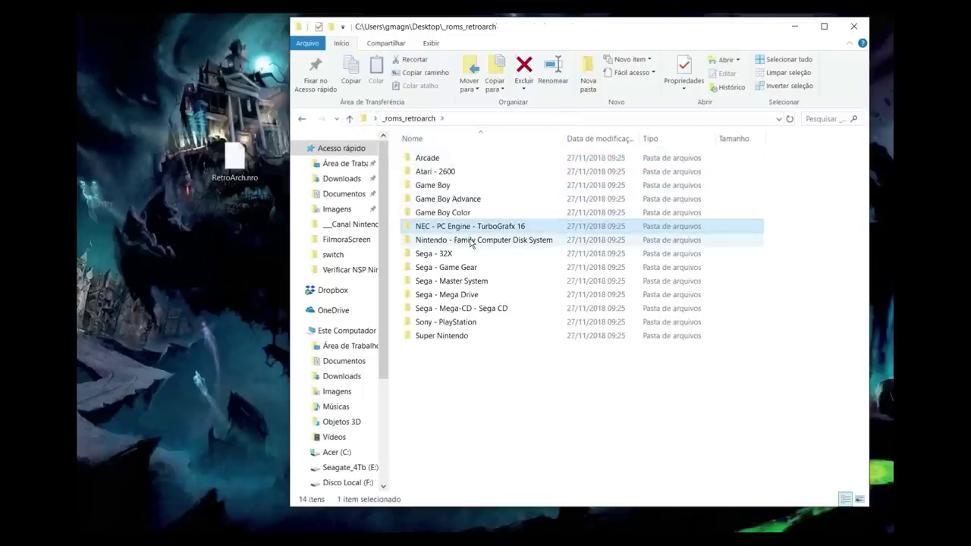
pyautogui.doubleClick(501, 239)
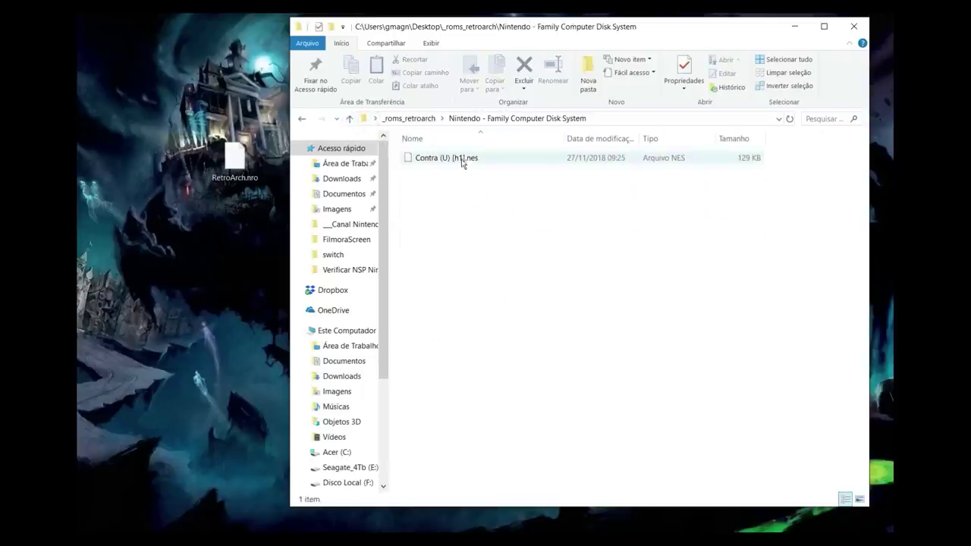
pyautogui.click(349, 118)
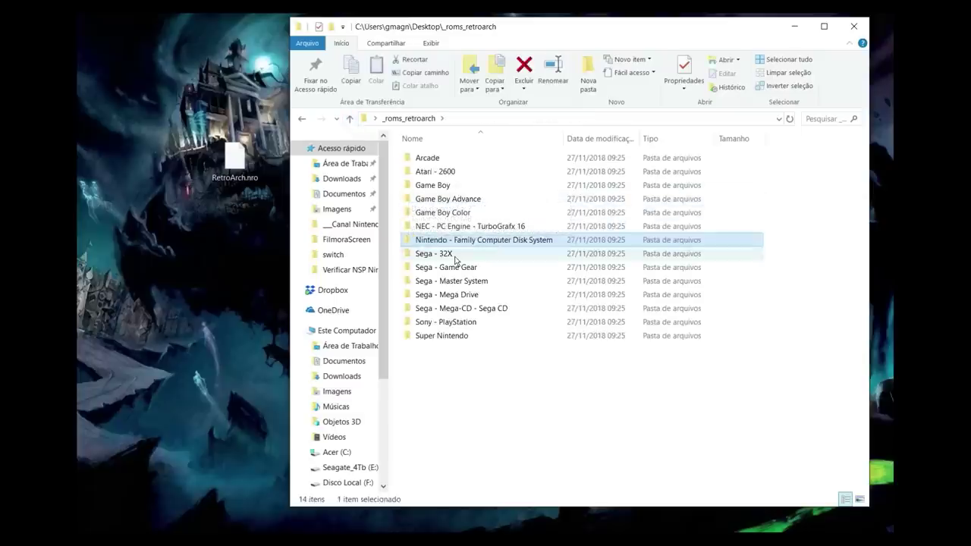
# - Examine the ROM files in the Sega - 32X, Game Gear, Master System and Mega Drive folders
pyautogui.doubleClick(455, 256)
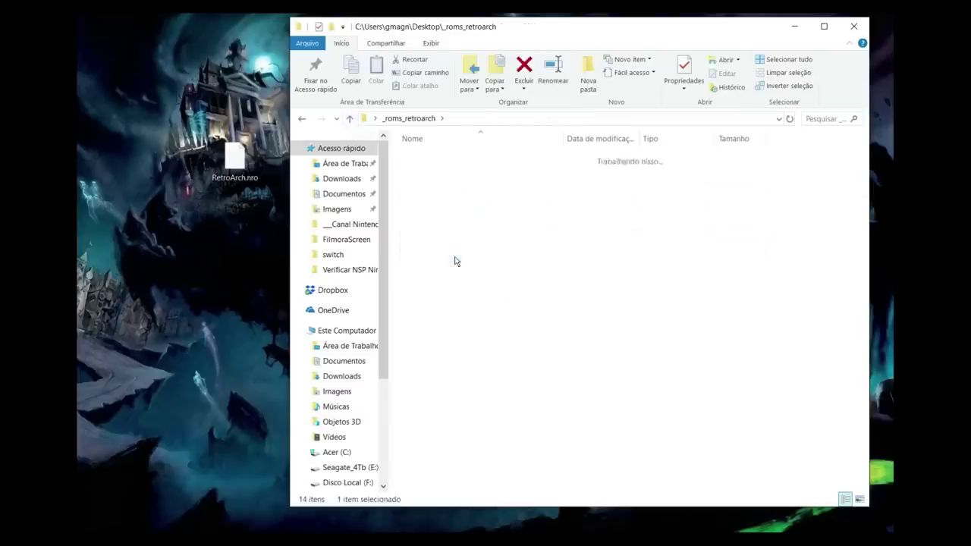
pyautogui.click(349, 118)
pyautogui.doubleClick(474, 268)
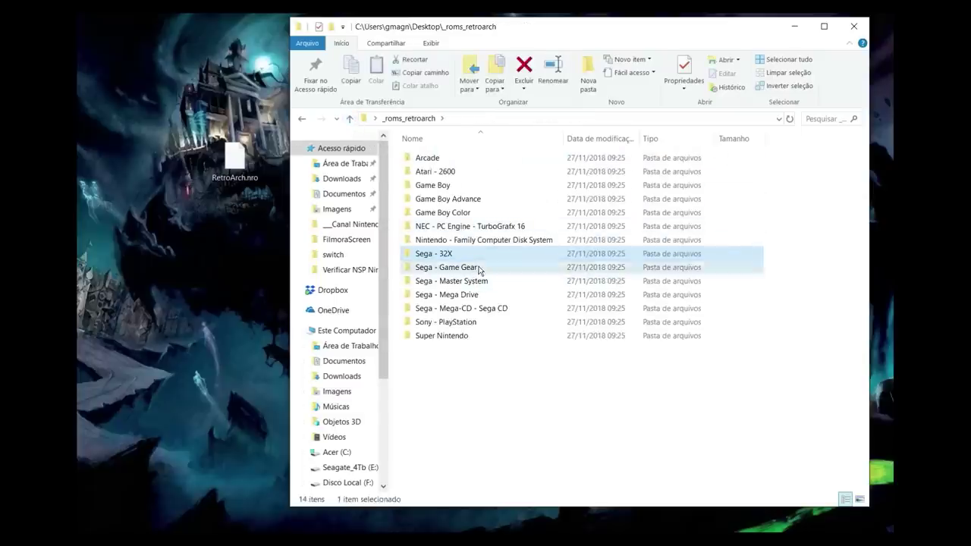
pyautogui.click(349, 118)
pyautogui.doubleClick(488, 279)
pyautogui.click(349, 119)
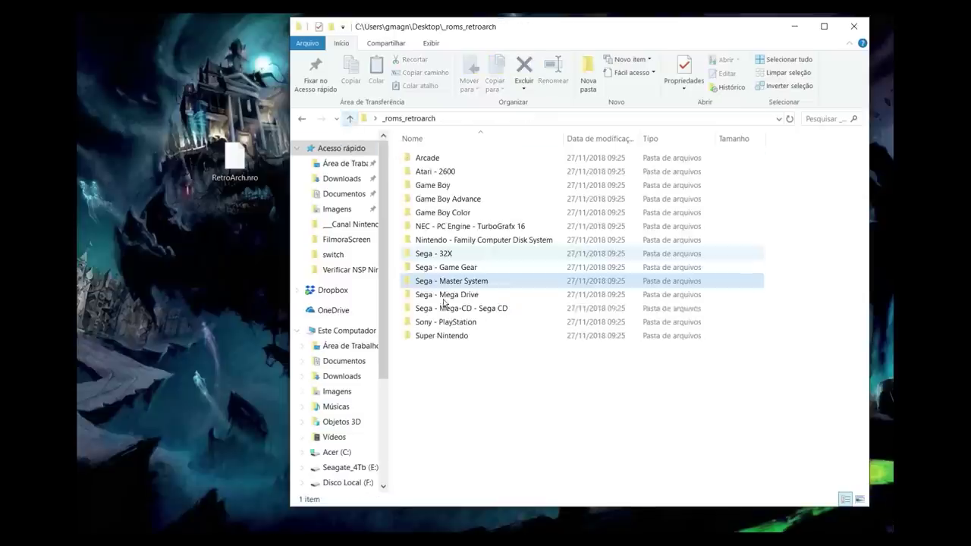
pyautogui.doubleClick(463, 295)
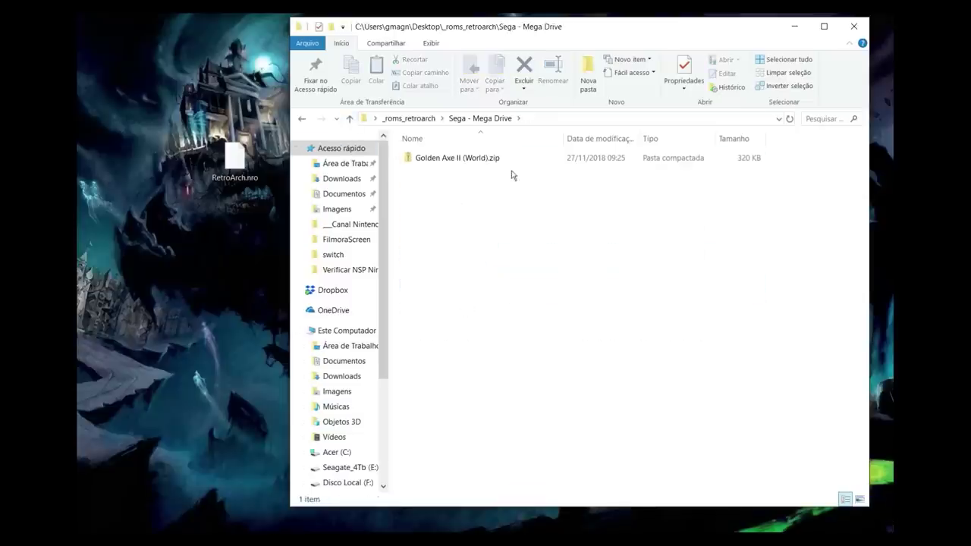
pyautogui.click(349, 119)
# - Examine the Road Avenger disc files inside the Sega - Mega-CD - Sega CD folder and return to _roms_retroarch
pyautogui.doubleClick(478, 308)
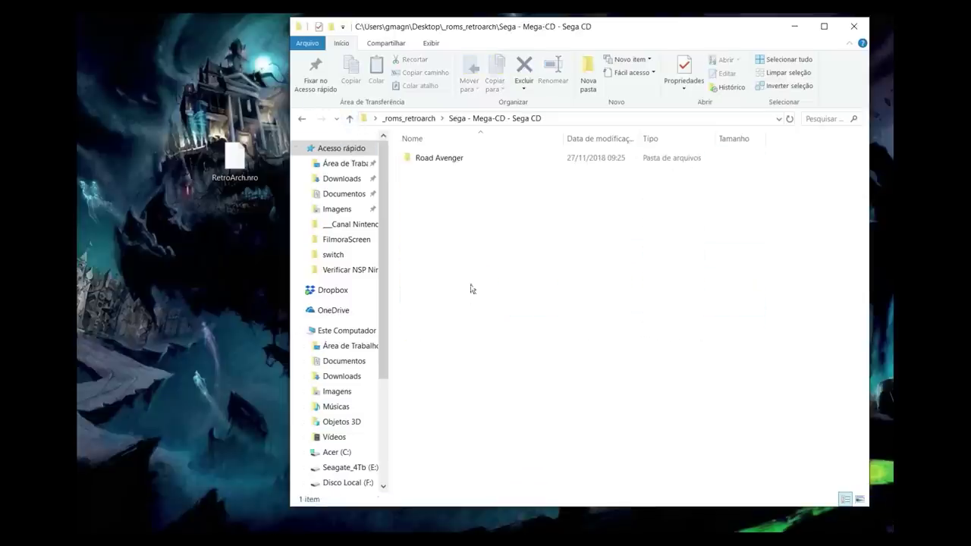
pyautogui.click(444, 161)
pyautogui.doubleClick(443, 161)
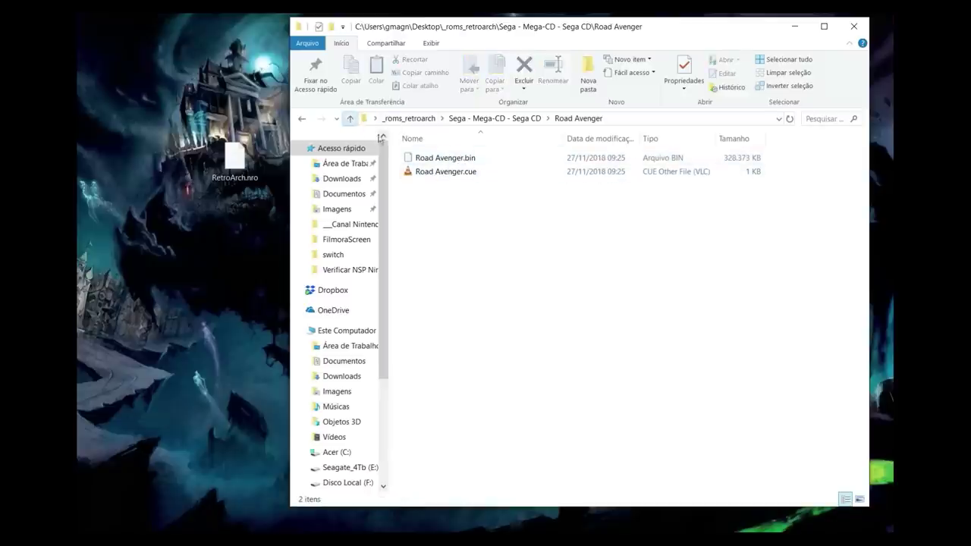
pyautogui.click(350, 119)
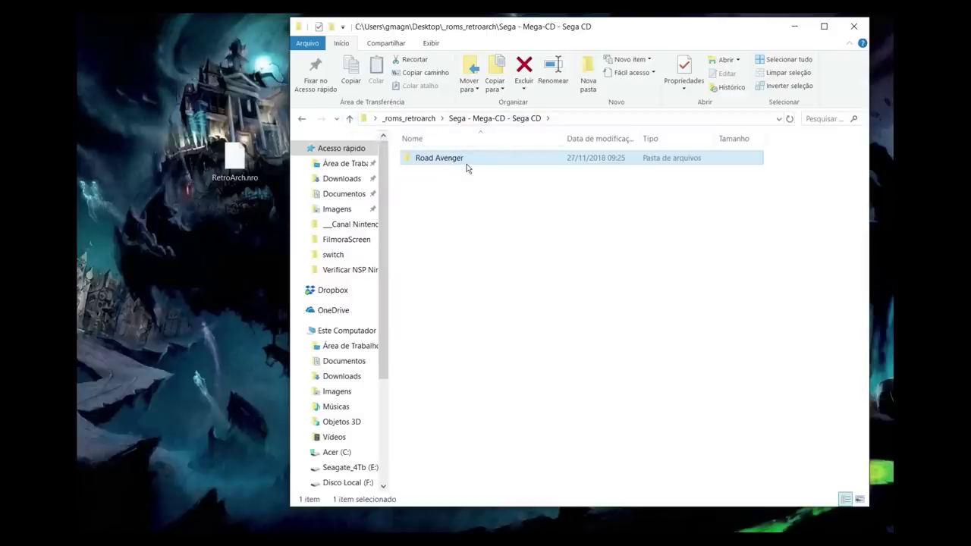
pyautogui.doubleClick(439, 157)
pyautogui.click(350, 119)
pyautogui.click(349, 119)
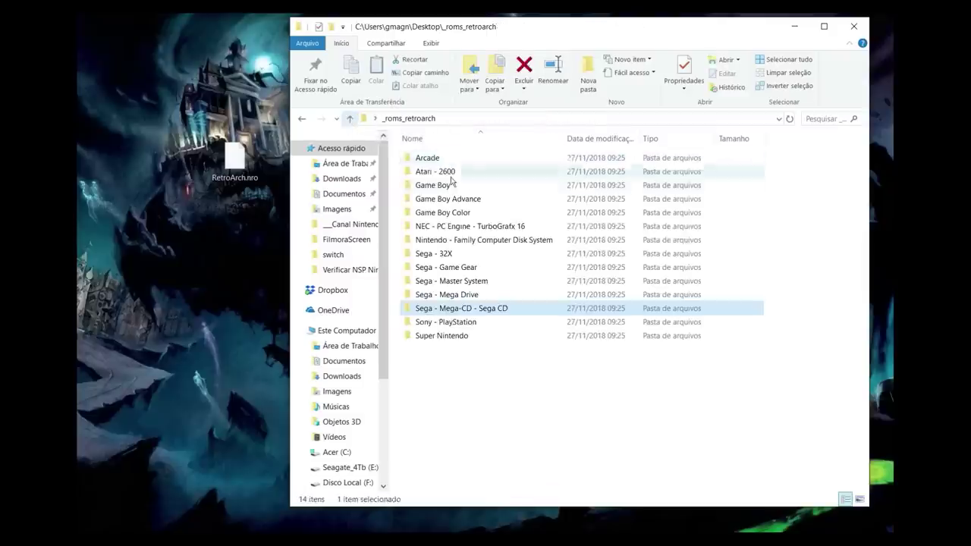
# - Examine the Street Fighter Alpha 3 disc files in Sony - PlayStation and the ROM in Super Nintendo, returning to _roms_retroarch
pyautogui.doubleClick(479, 325)
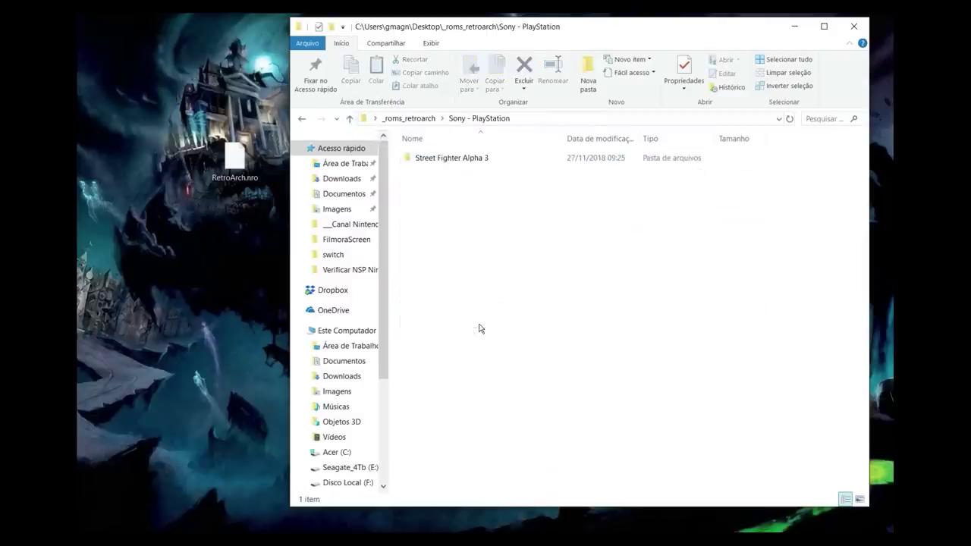
pyautogui.doubleClick(462, 160)
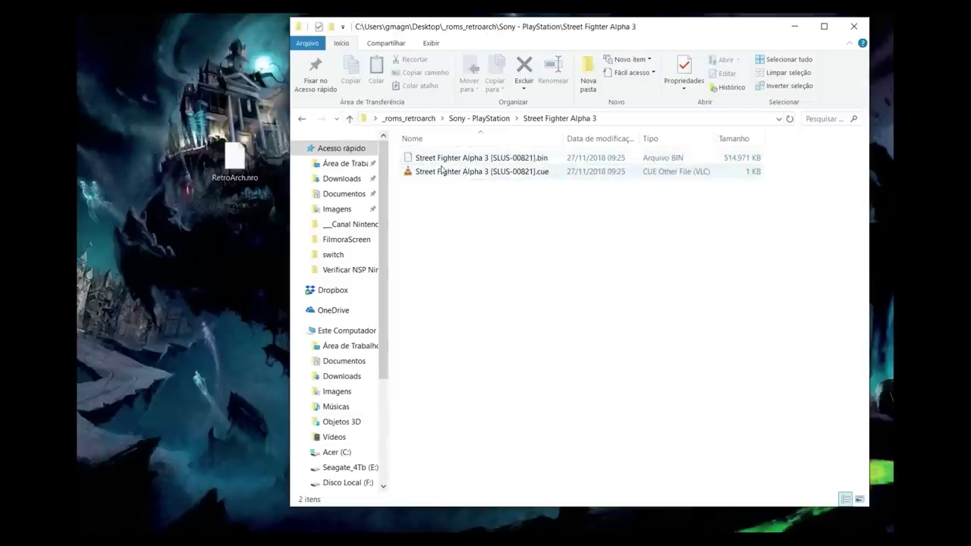
pyautogui.click(350, 119)
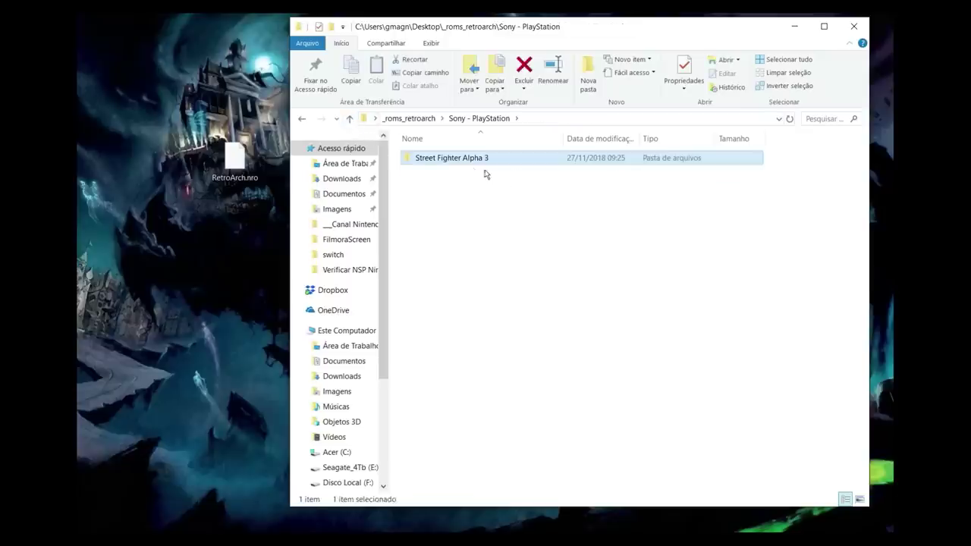
pyautogui.click(350, 118)
pyautogui.doubleClick(466, 337)
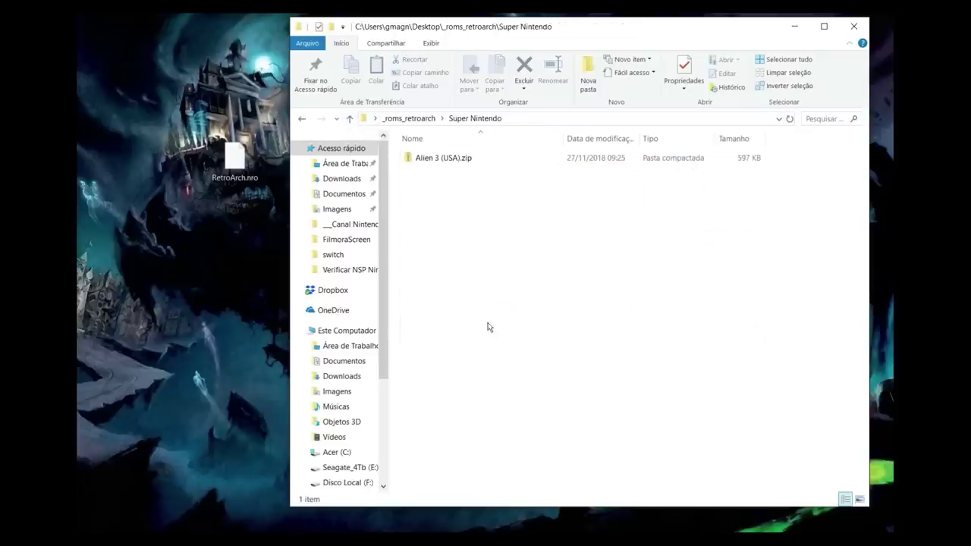
pyautogui.click(350, 118)
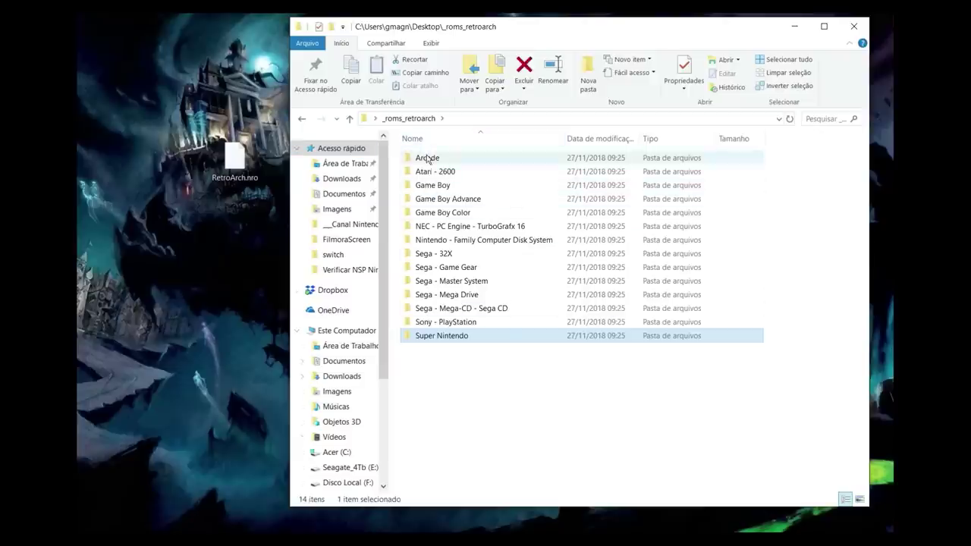
# - Permanently delete the old _roms_retroarch and retroarch folders from the root of Manno200gb (D:)
pyautogui.click(853, 25)
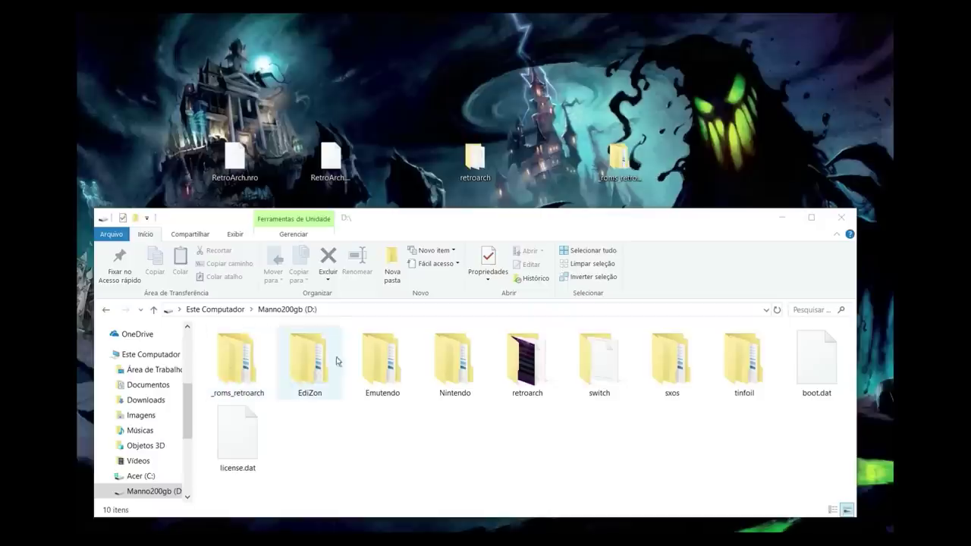
pyautogui.click(235, 372)
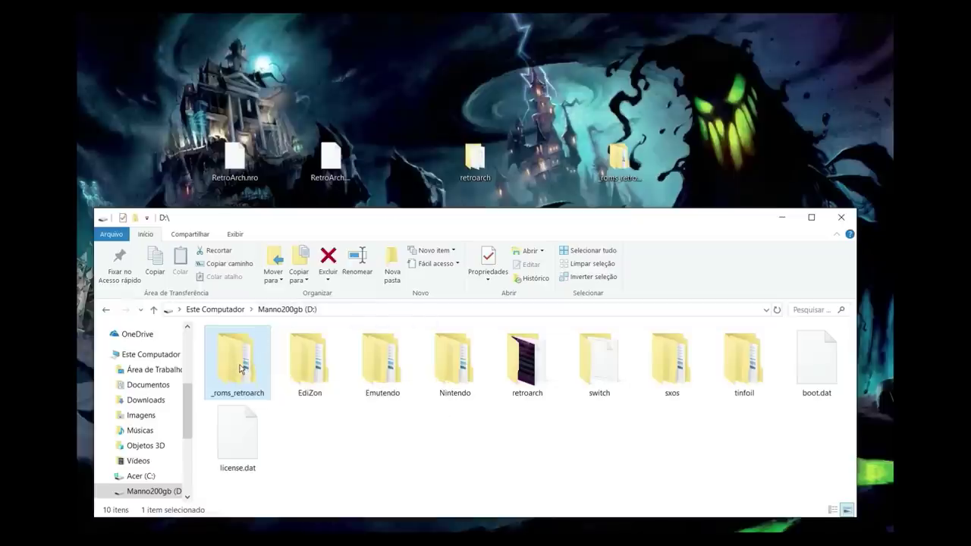
pyautogui.press('Delete')
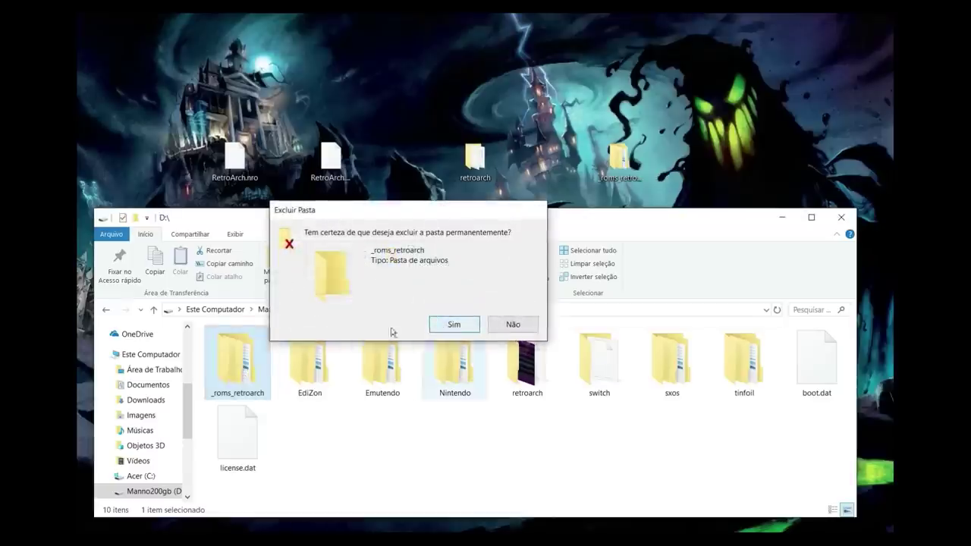
pyautogui.click(449, 325)
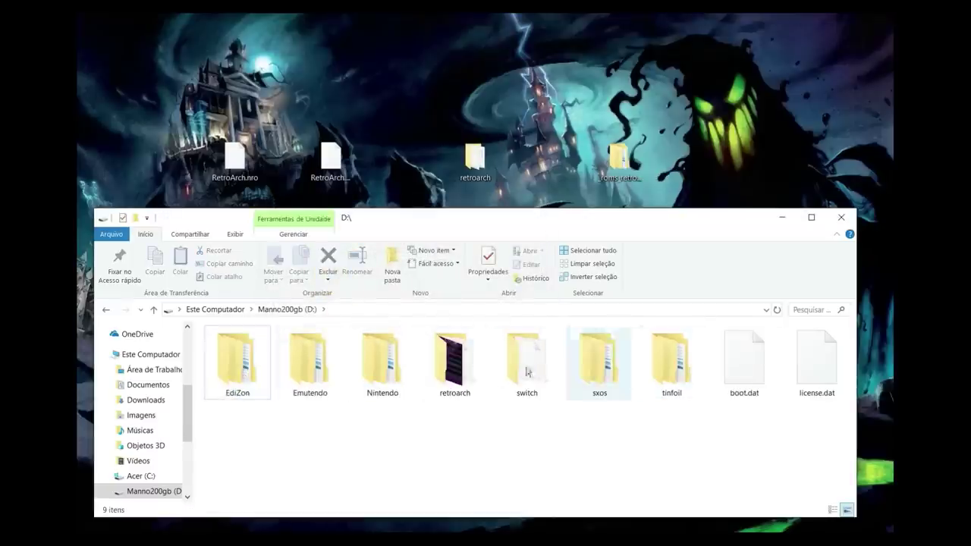
pyautogui.click(459, 372)
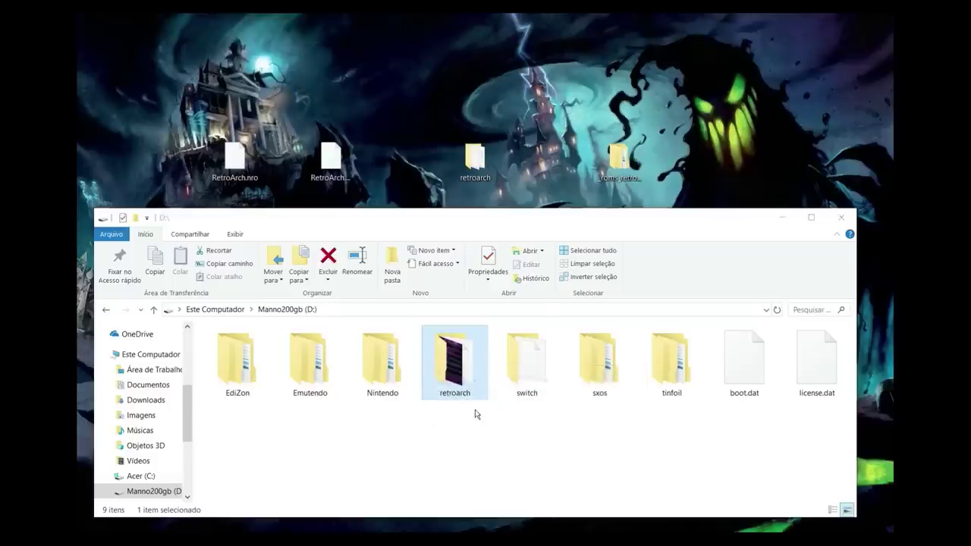
pyautogui.hotkey('shift', 'Delete')
pyautogui.click(454, 324)
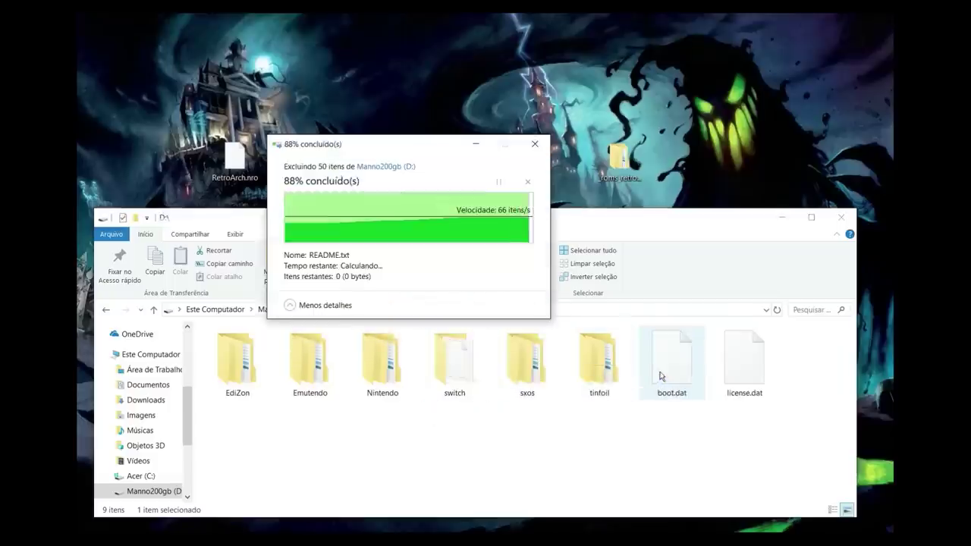
# - Permanently delete retroarch_switch.nro from the switch folder on Manno200gb (D:)
pyautogui.doubleClick(435, 370)
pyautogui.click(591, 401)
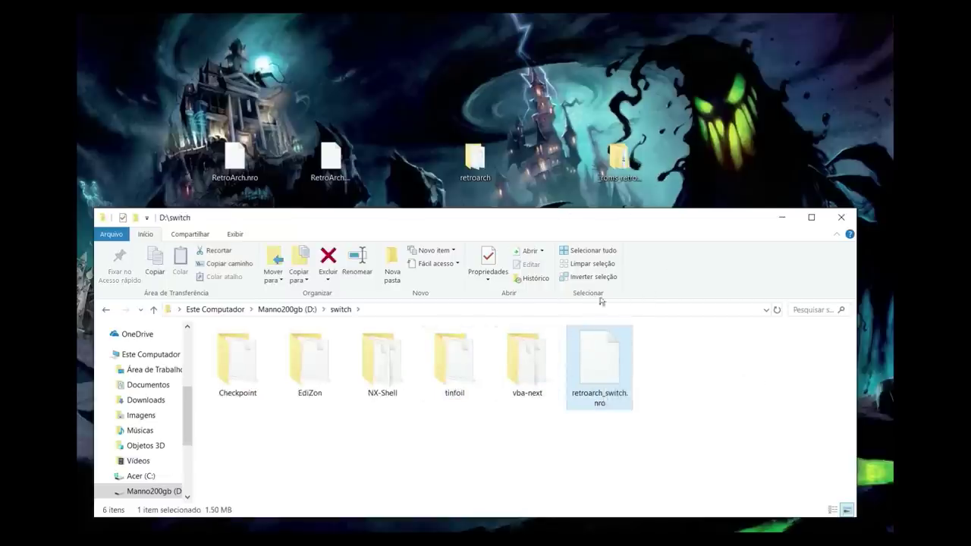
pyautogui.hotkey('shift', 'Delete')
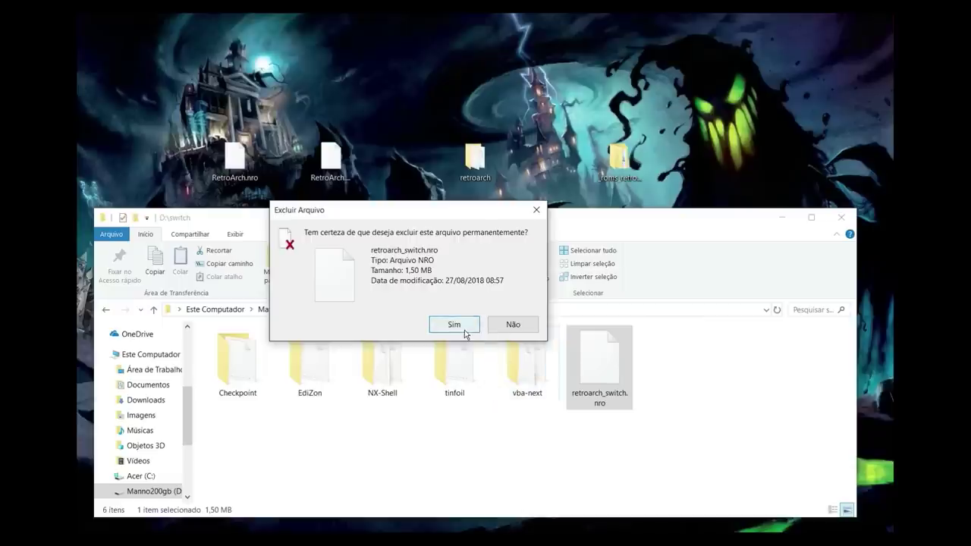
pyautogui.click(465, 331)
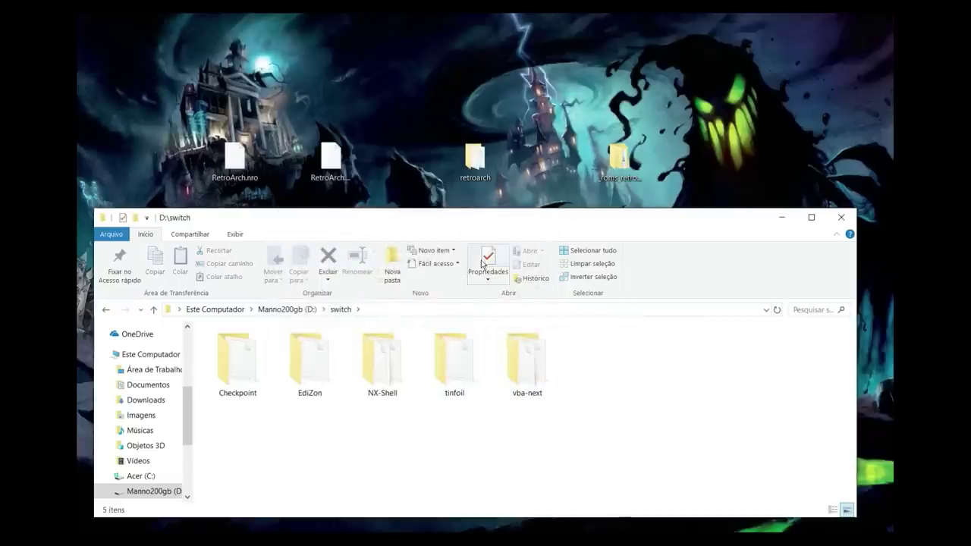
# - Copy RetroArch.nro from the desktop into the switch folder on Manno200gb (D:)
pyautogui.click(237, 167)
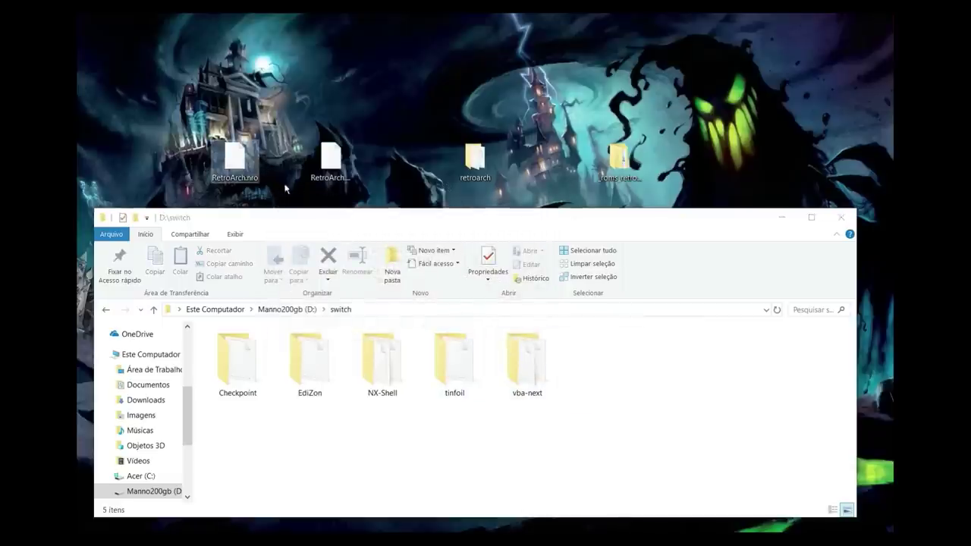
pyautogui.click(154, 310)
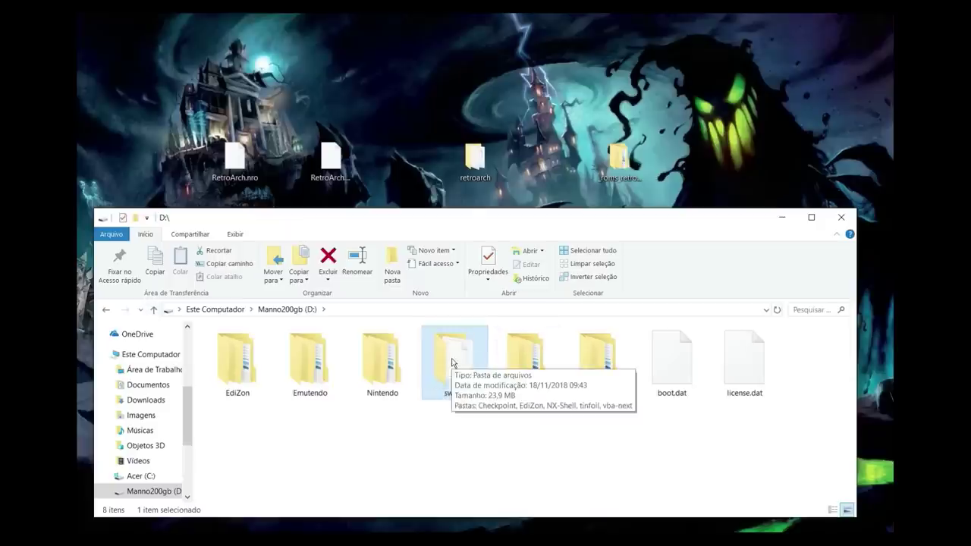
pyautogui.doubleClick(452, 363)
pyautogui.moveTo(240, 175); pyautogui.dragTo(597, 371)
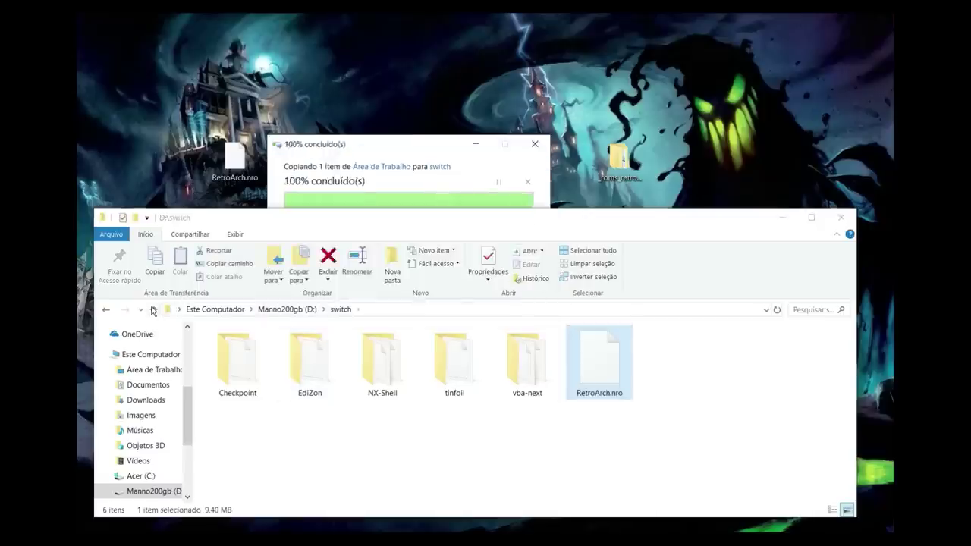
# - Copy RetroArch.nsp and the retroarch and _roms_retroarch folders from the desktop to the root of Manno200gb (D:)
pyautogui.click(303, 310)
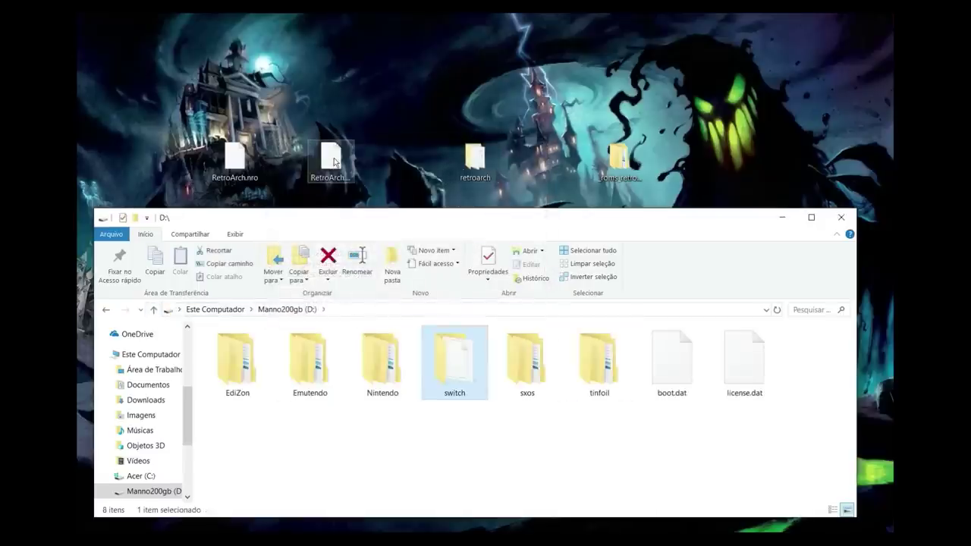
pyautogui.click(340, 160)
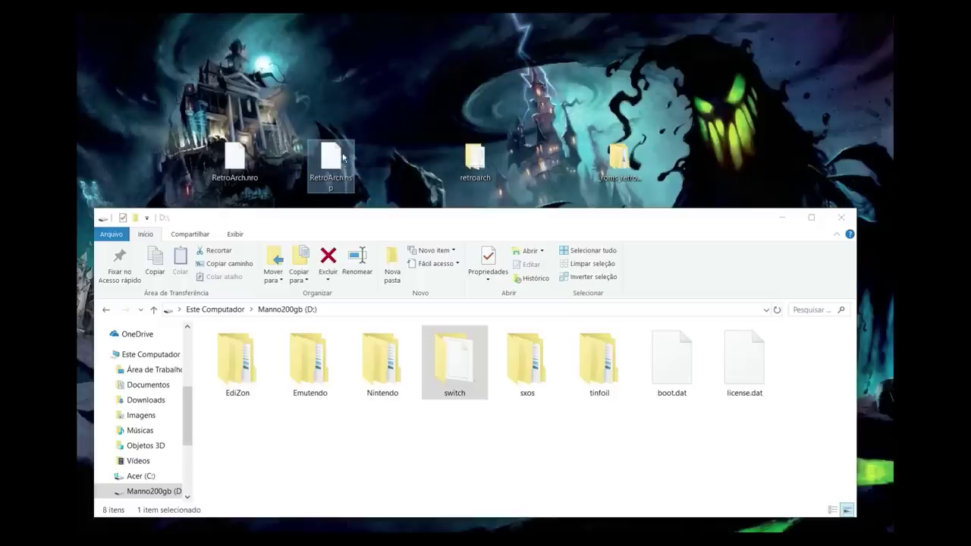
pyautogui.moveTo(335, 162); pyautogui.dragTo(264, 432)
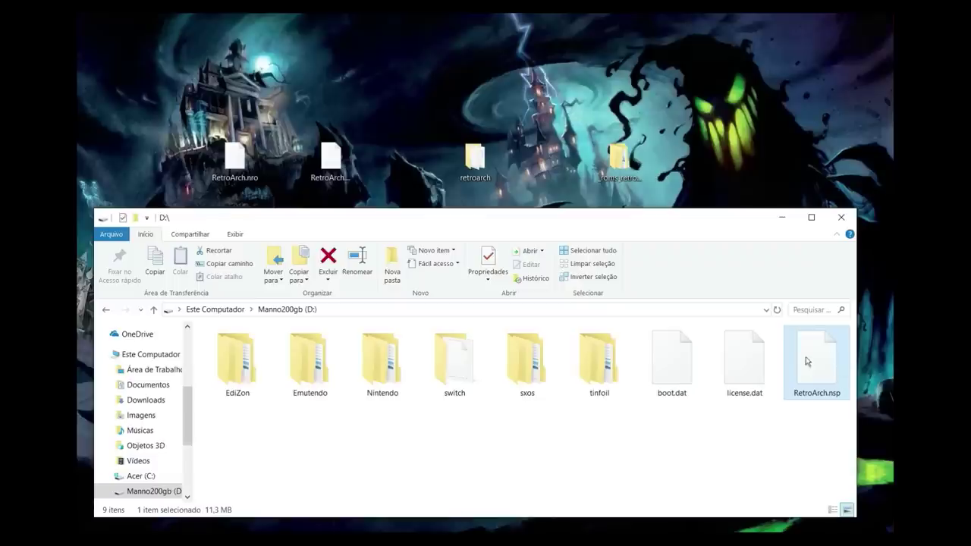
pyautogui.click(486, 164)
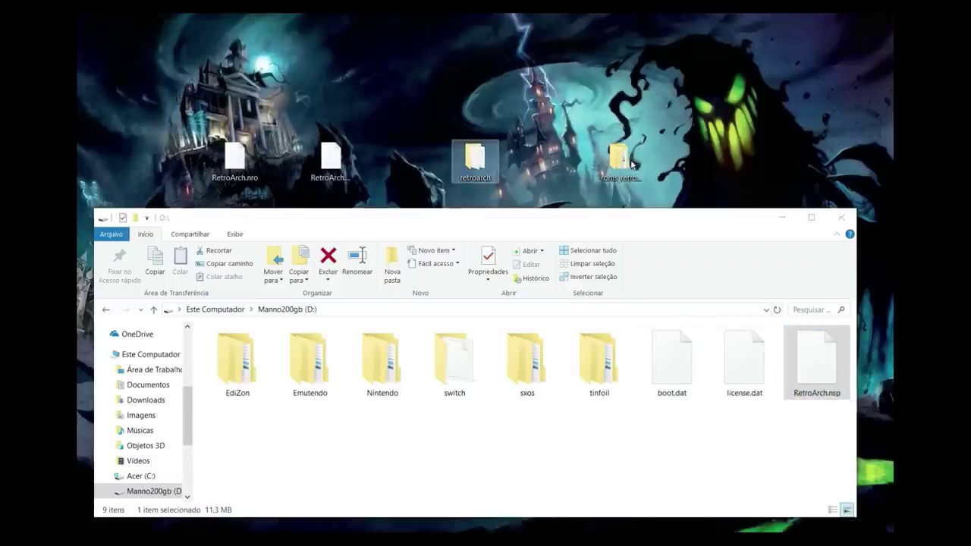
pyautogui.moveTo(489, 171); pyautogui.dragTo(362, 454)
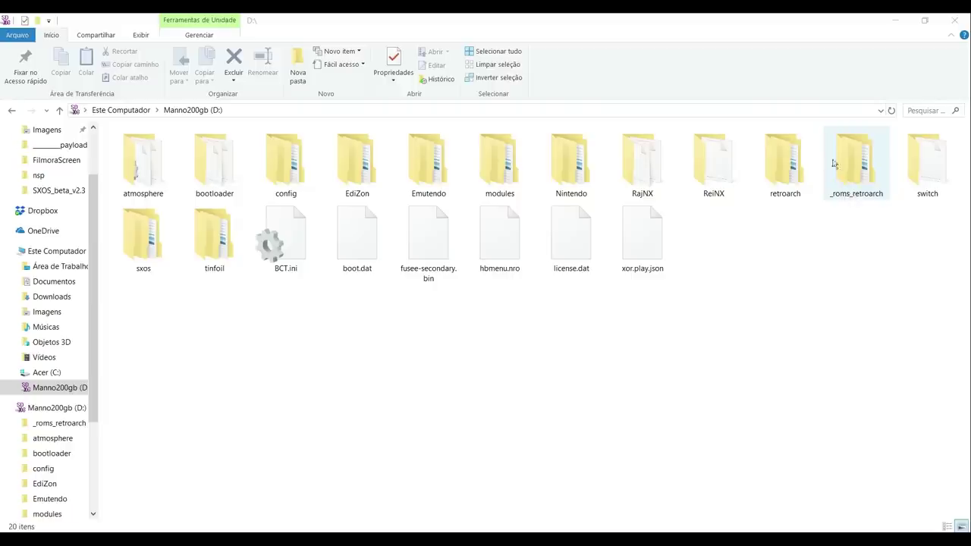
# - Rename the _roms_retroarch folder on Manno200gb (D:) to roms
pyautogui.click(855, 194)
pyautogui.click(855, 195)
pyautogui.click(852, 195)
pyautogui.hotkey('shift', 'End')
pyautogui.press('BackSpace')
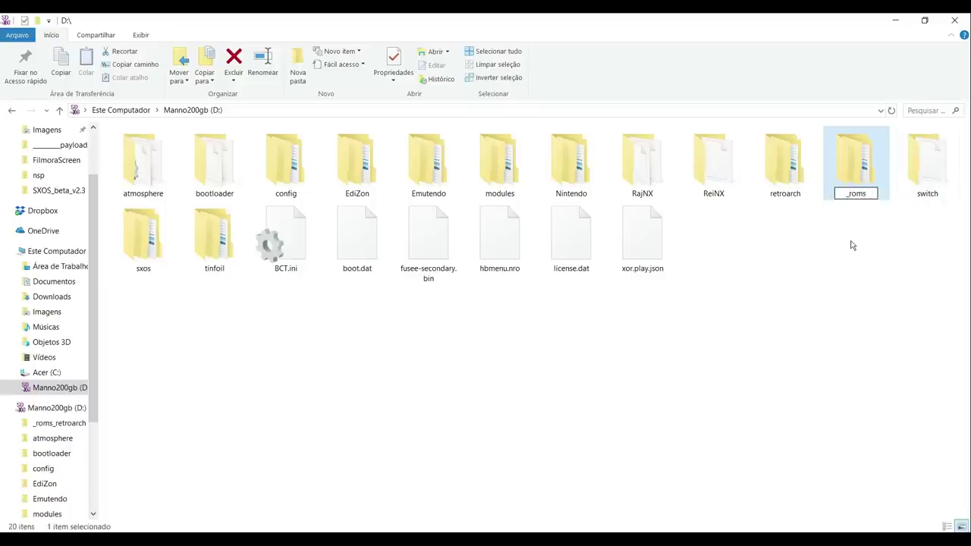
pyautogui.press('Home')
pyautogui.press('Delete')
pyautogui.press('Return')
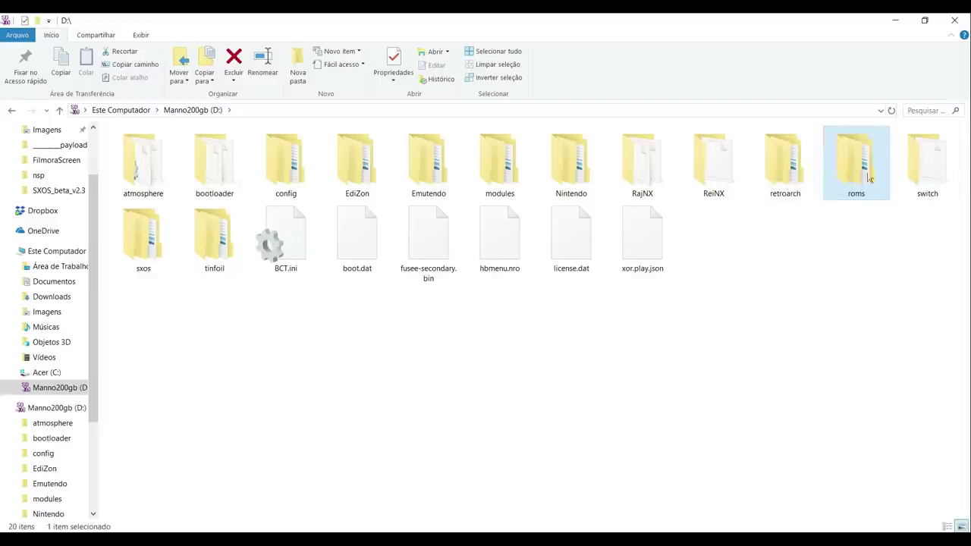
pyautogui.moveTo(871, 184)
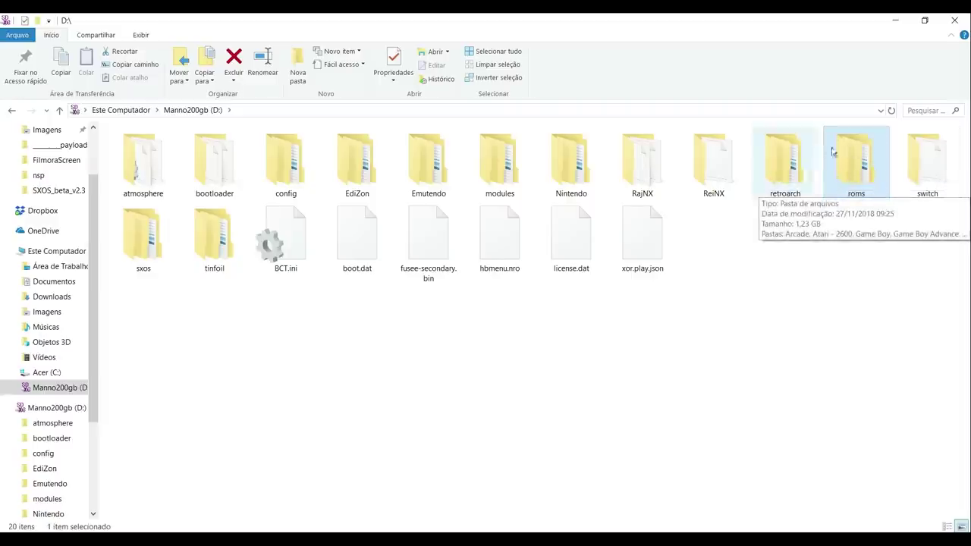
pyautogui.moveTo(843, 162)
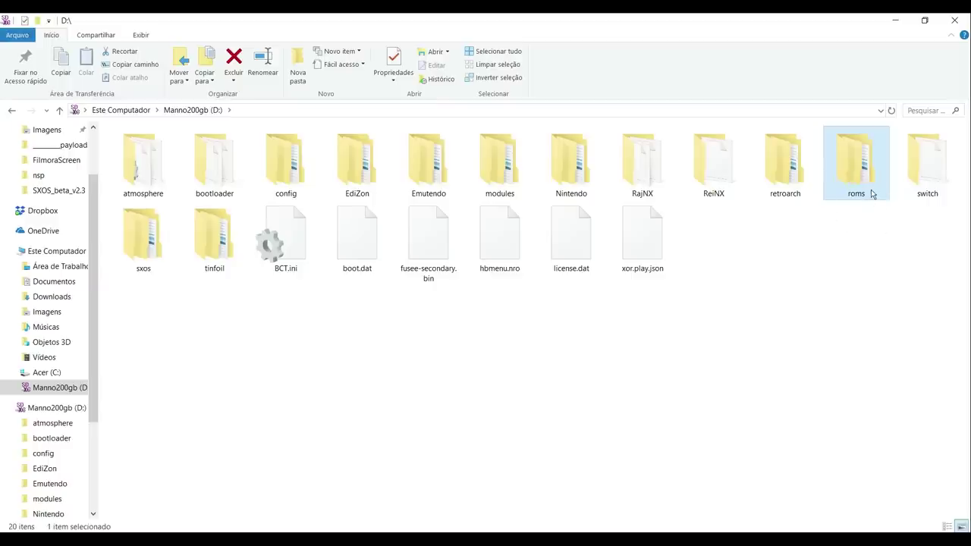
pyautogui.click(863, 262)
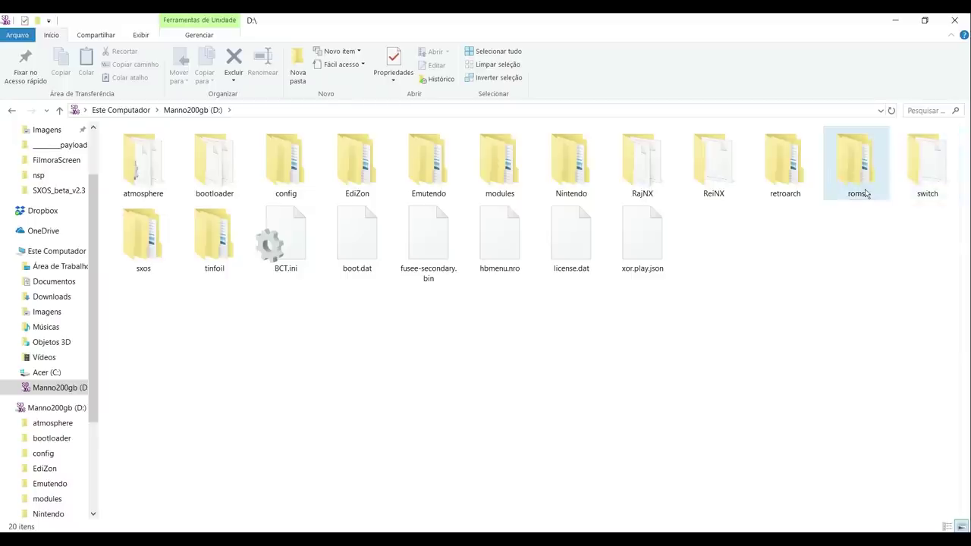
pyautogui.moveTo(865, 202)
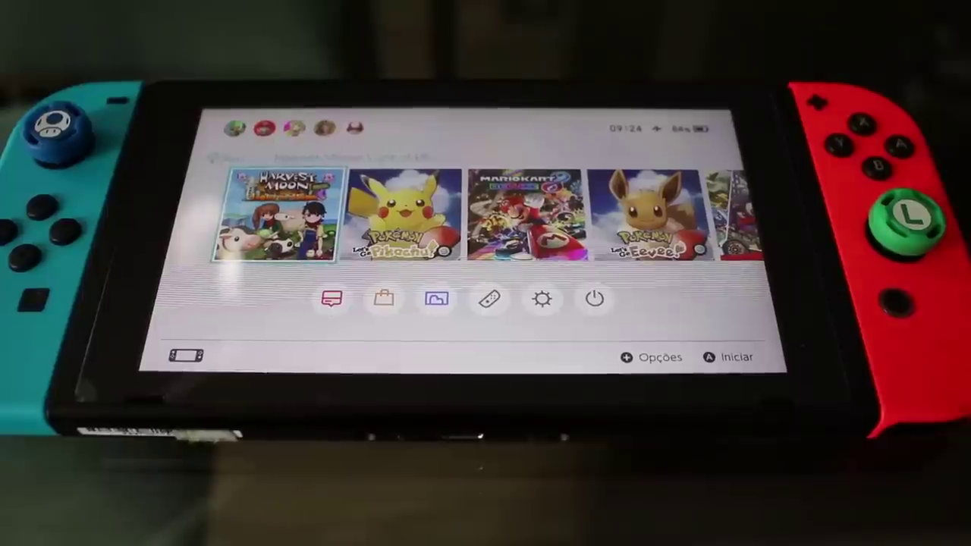
# - Switch to the Nintendo Switch console, open hbmenu through Album and launch RetroArch
pyautogui.press('Right')
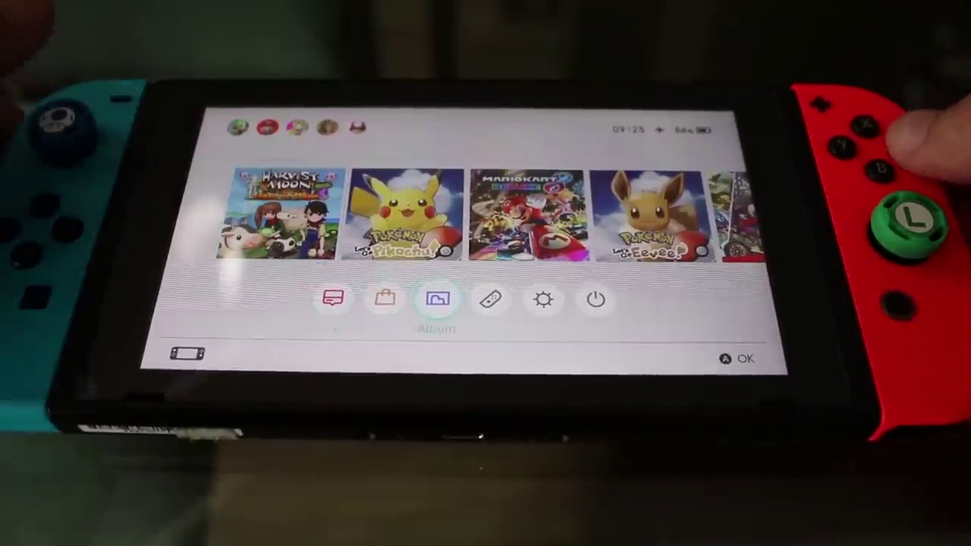
pyautogui.press('Return')
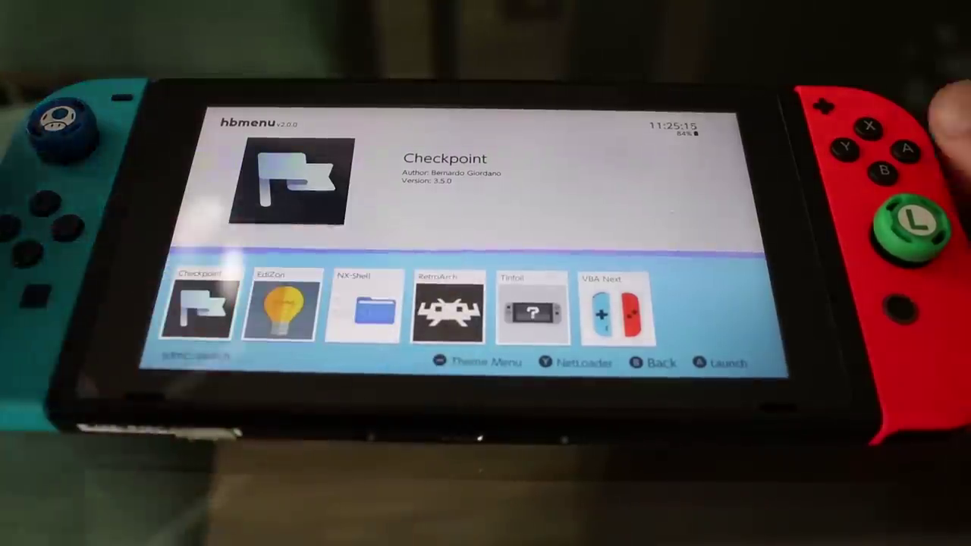
pyautogui.press('Right')
pyautogui.press('Right')
pyautogui.press('Right')
pyautogui.press('Right')
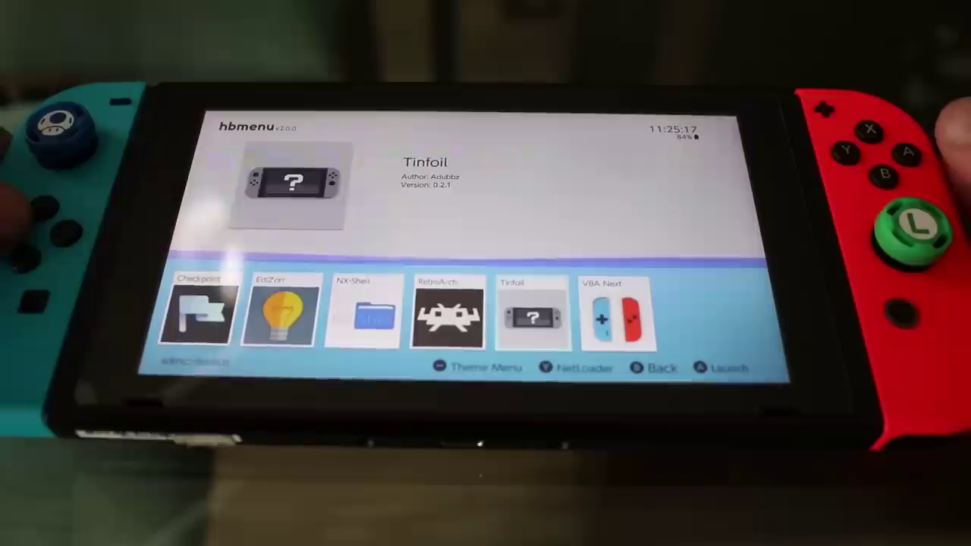
pyautogui.press('Left')
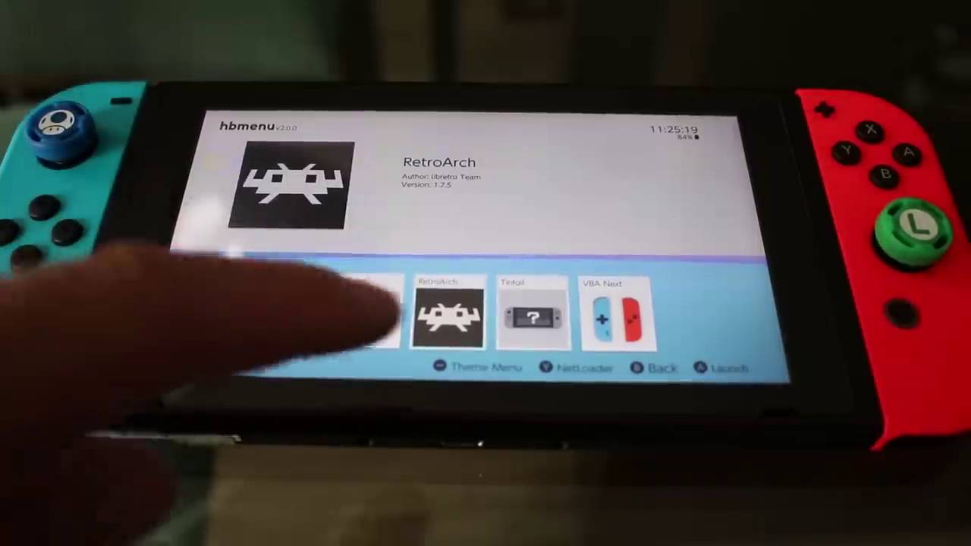
pyautogui.click(437, 315)
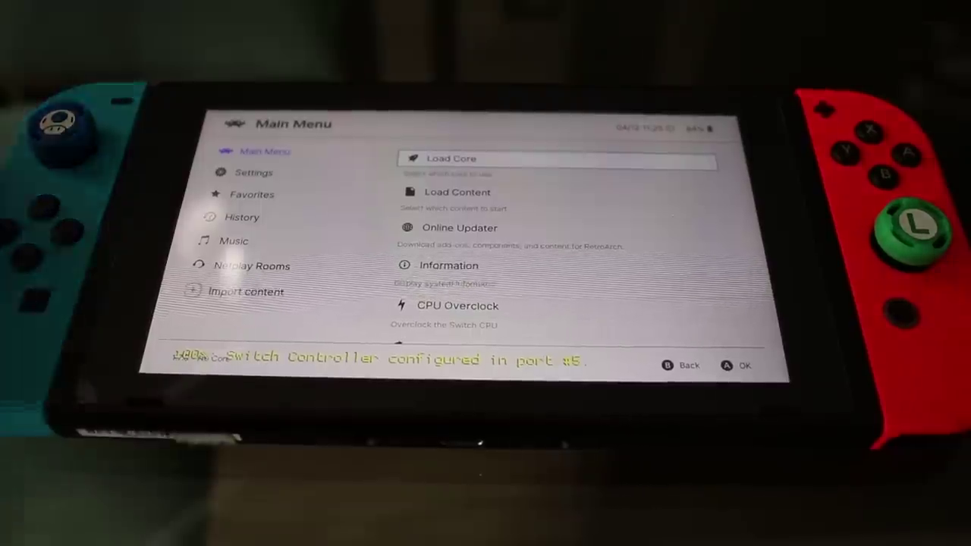
# - Open the Video settings in RetroArch
pyautogui.press('Left')
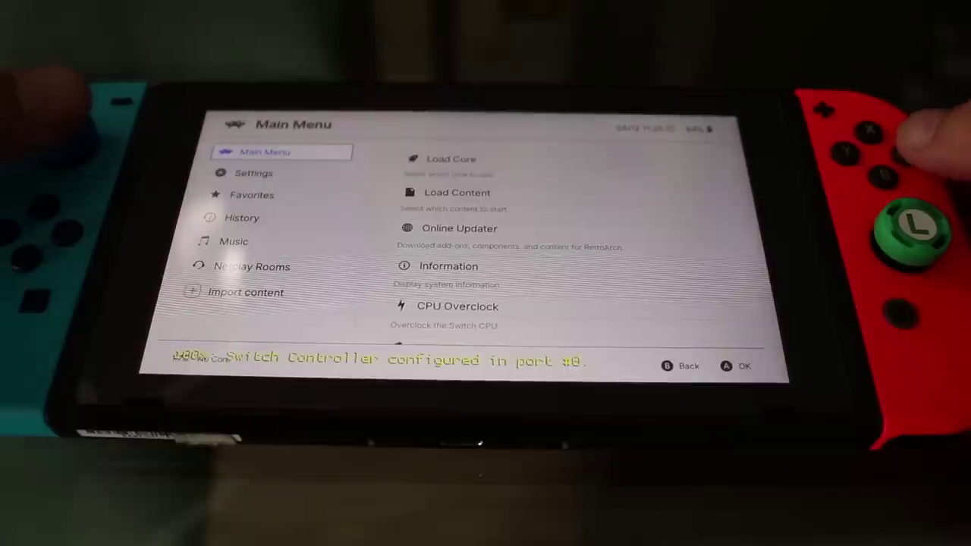
pyautogui.press('Right')
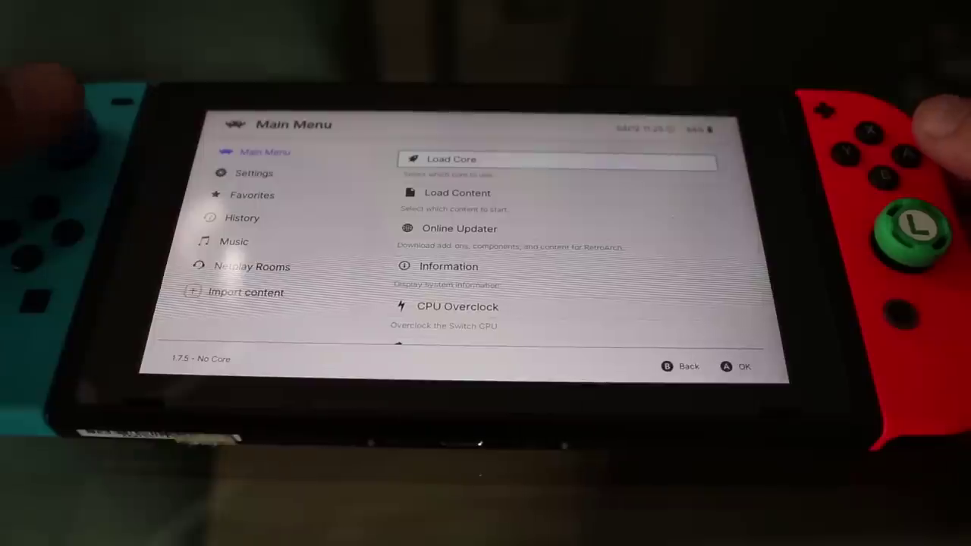
pyautogui.press('Down')
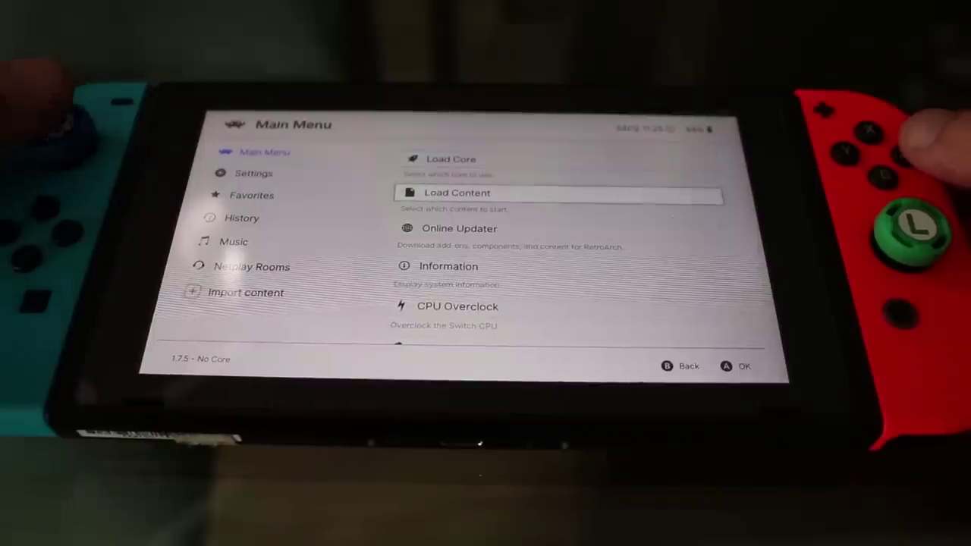
pyautogui.press('Left')
pyautogui.press('Down')
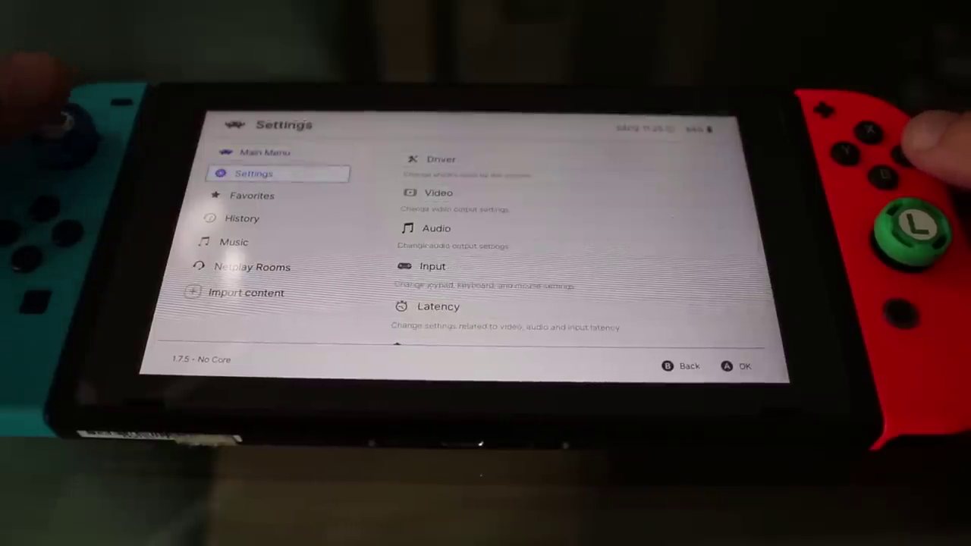
pyautogui.press('Right')
pyautogui.press('Down')
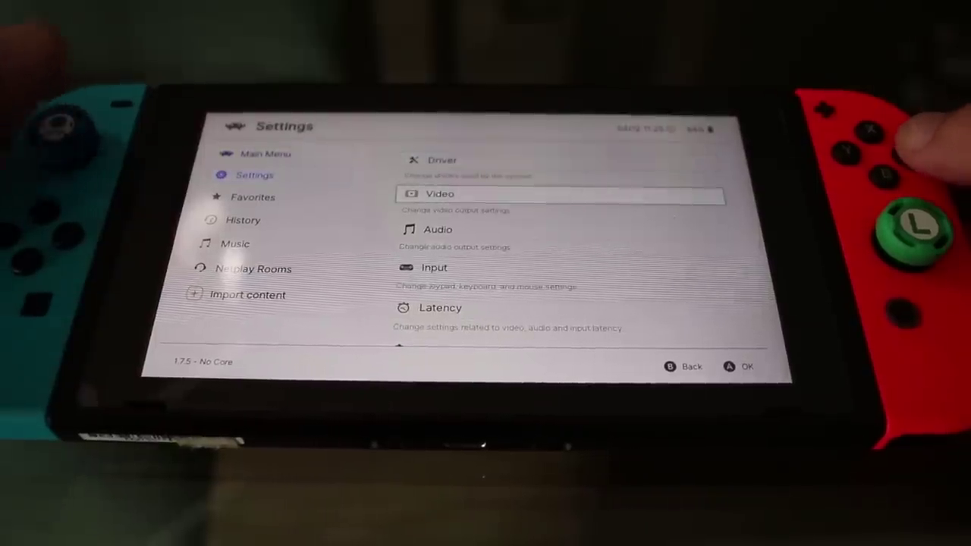
pyautogui.press('Return')
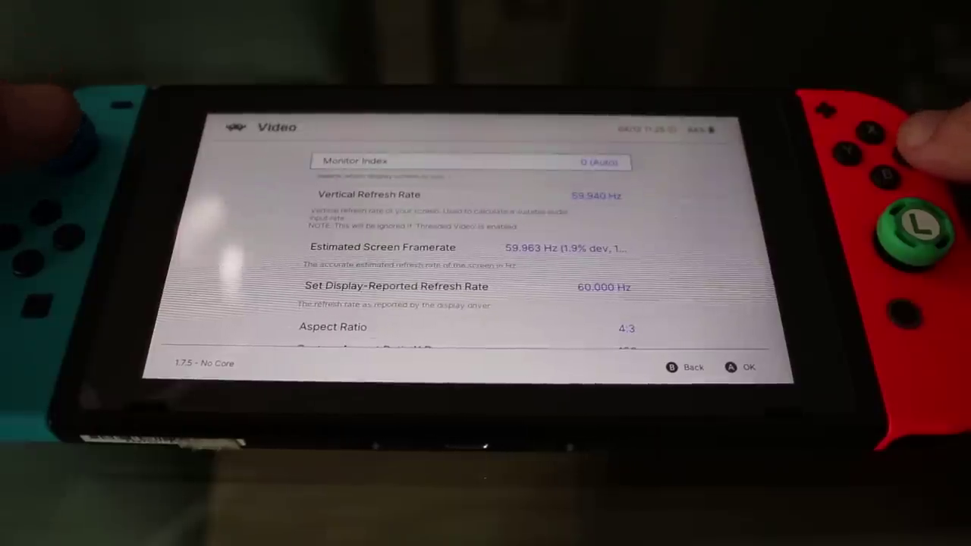
# - Set the video Aspect Ratio to 16:9
pyautogui.press('Down')
pyautogui.press('Down')
pyautogui.press('Down')
pyautogui.press('Down')
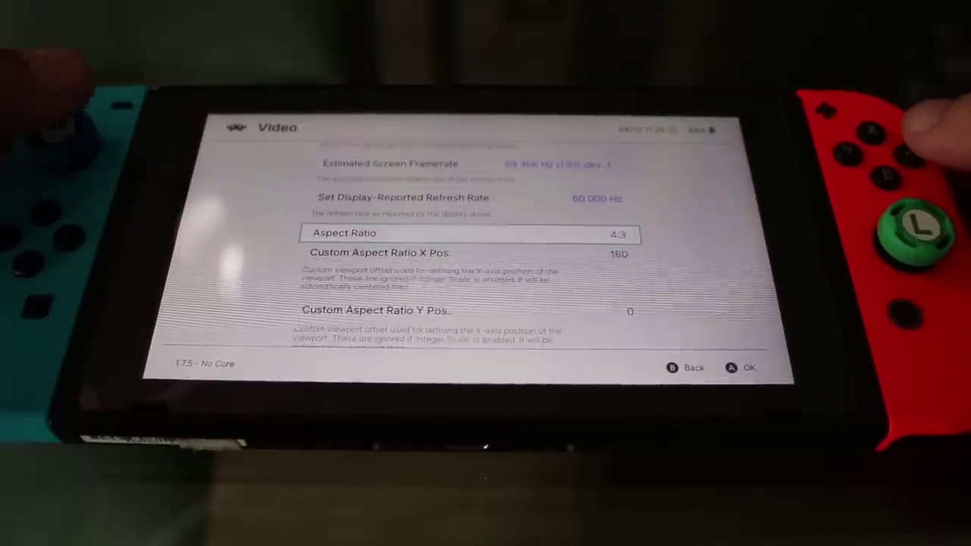
pyautogui.press('Right')
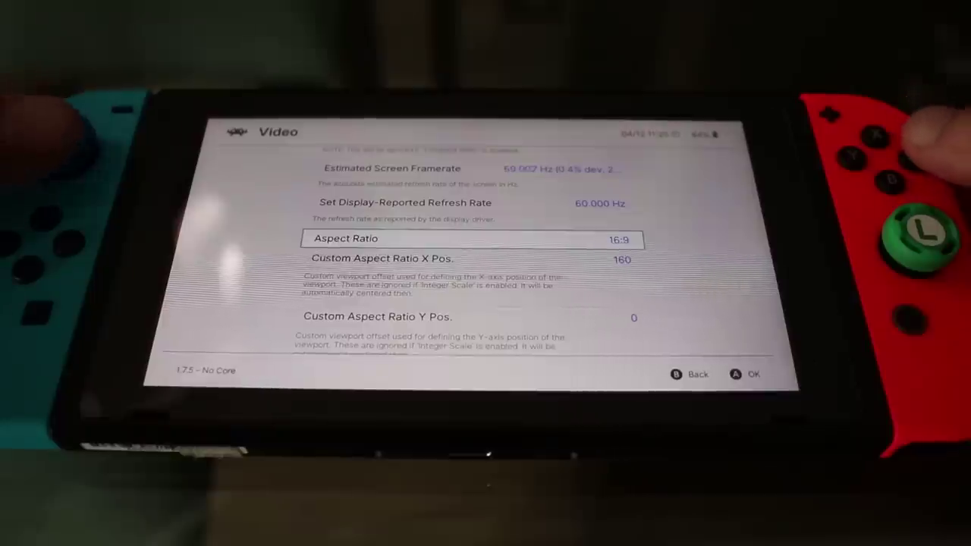
# - Examine the video options from the custom aspect ratio entries through Integer Scale to Threaded Video
pyautogui.press('Down')
pyautogui.press('Down')
pyautogui.press('Down')
pyautogui.press('Down')
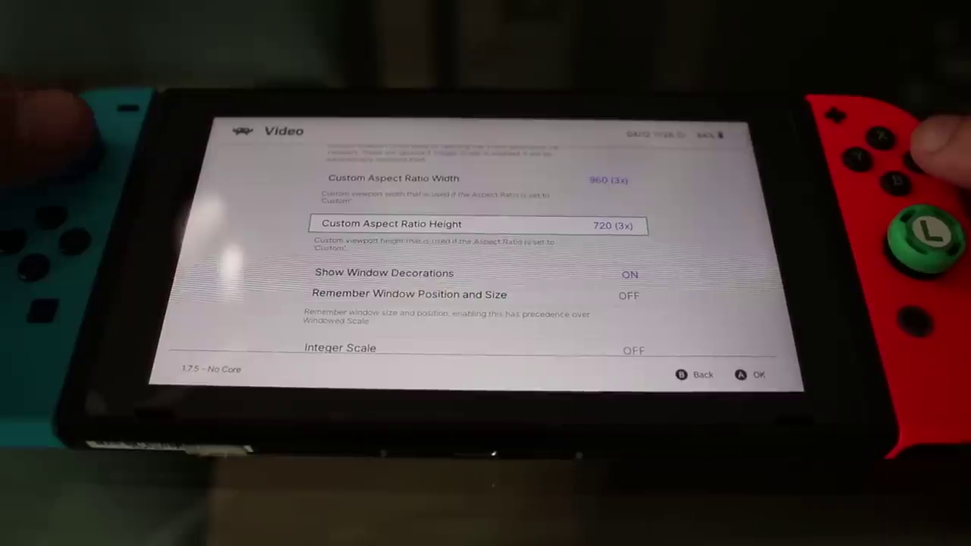
pyautogui.press('Down')
pyautogui.press('Down')
pyautogui.press('Down')
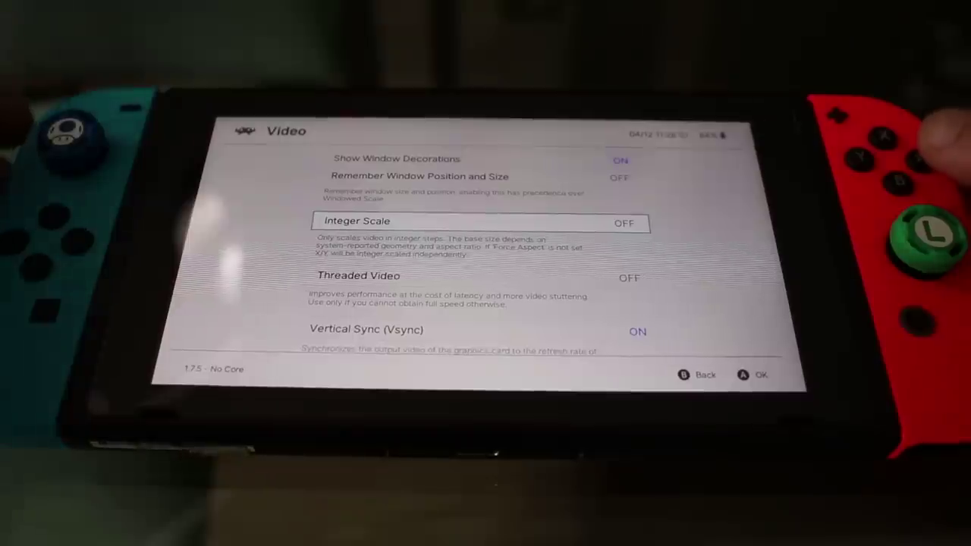
pyautogui.press('Down')
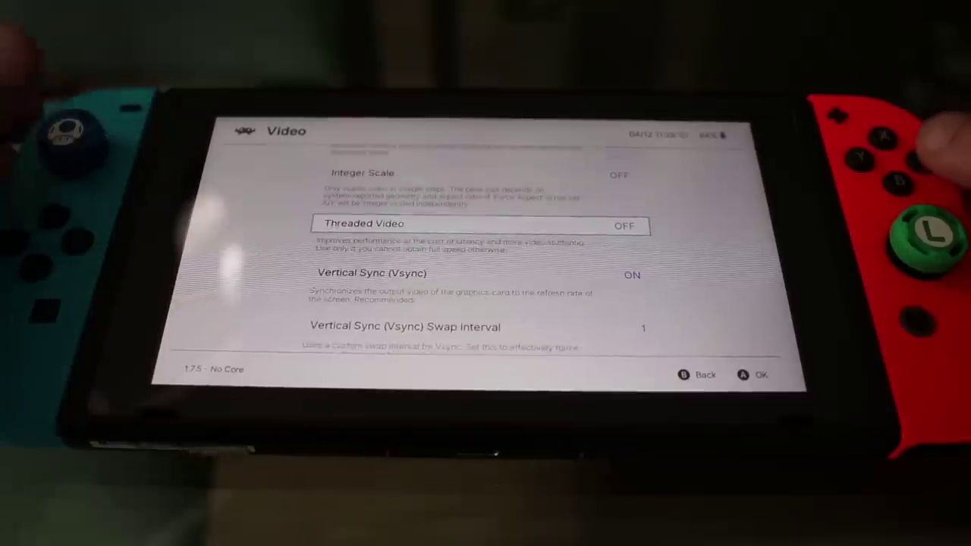